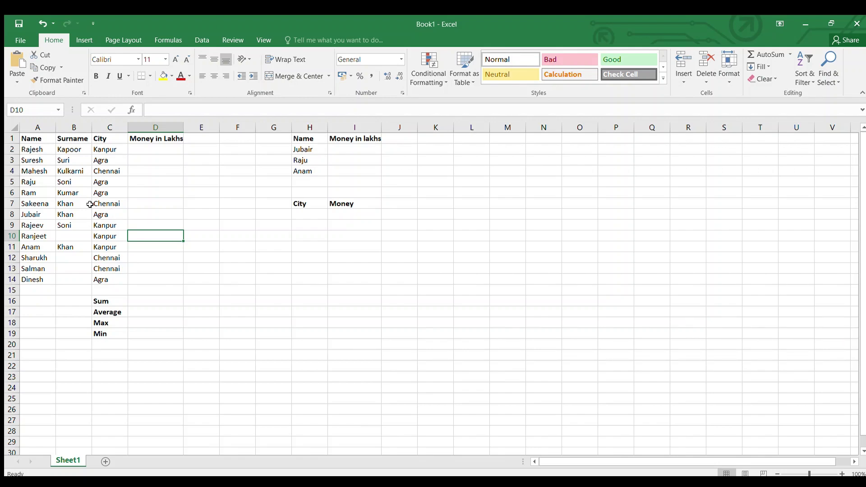
# Fill the empty surname cells B10 and B12:B14 with row 6's surname in one entry
pyautogui.click(72, 236)
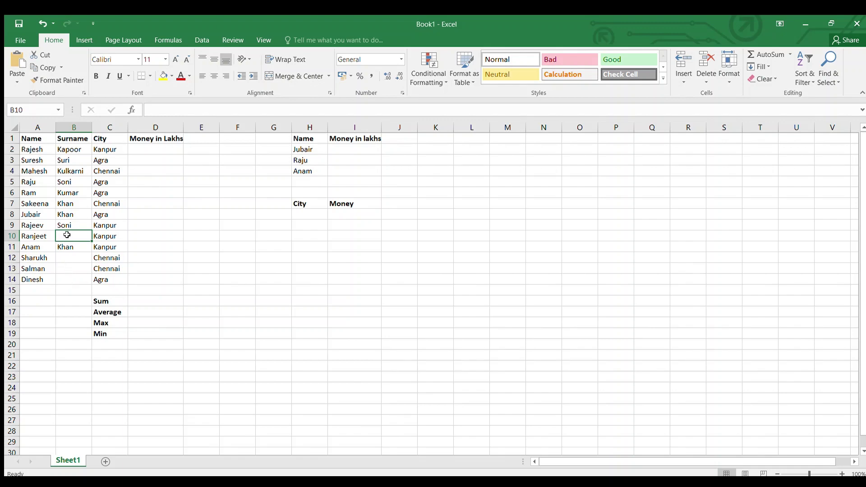
pyautogui.keyDown('ctrl'); pyautogui.moveTo(65, 256); pyautogui.dragTo(70, 278); pyautogui.keyUp('ctrl')
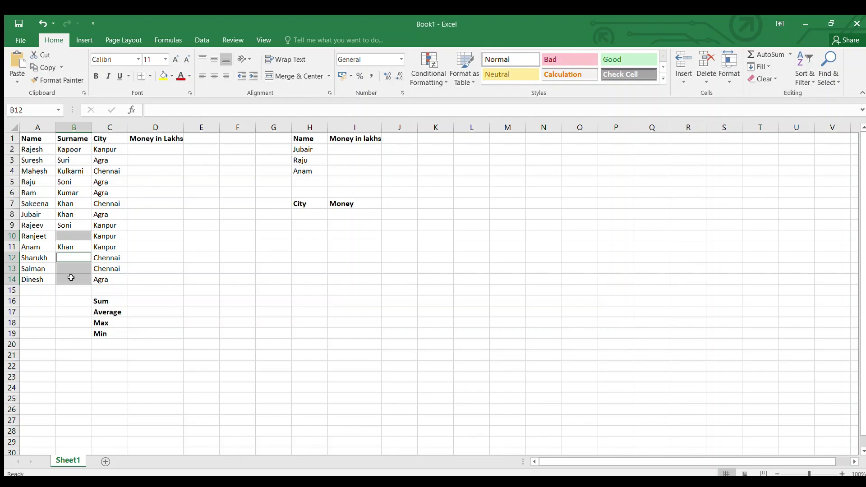
pyautogui.write('Kumar')
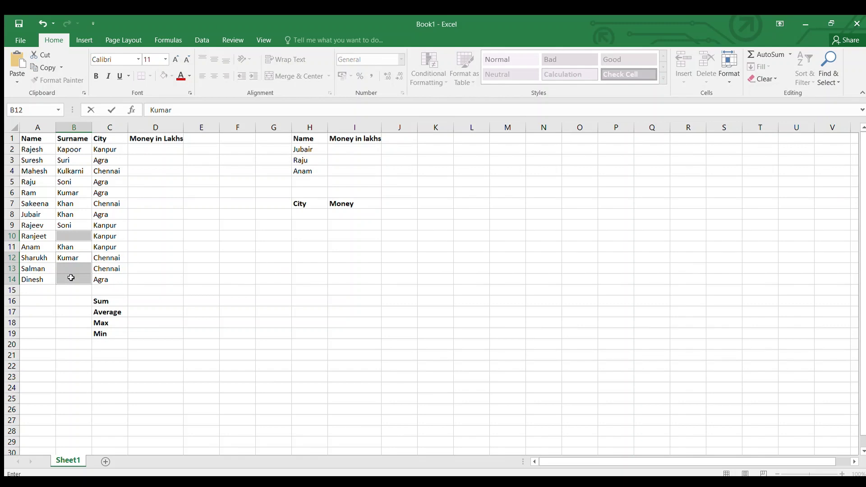
pyautogui.hotkey('ctrl', 'Return')
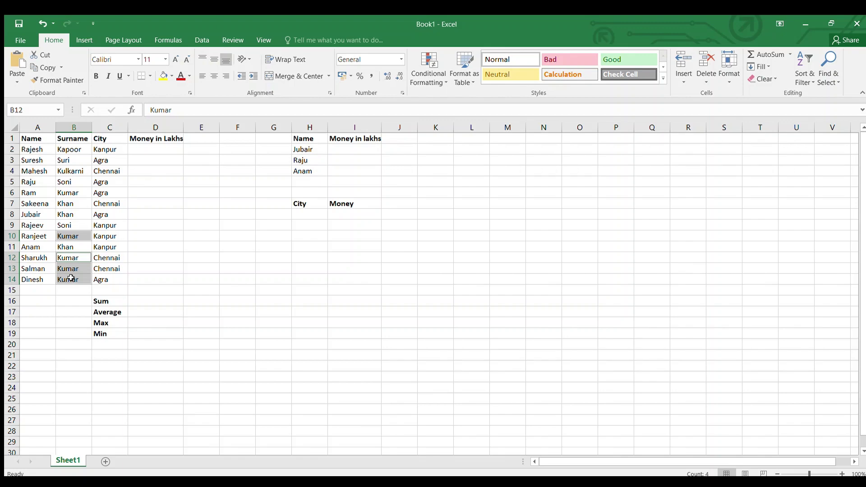
pyautogui.click(163, 257)
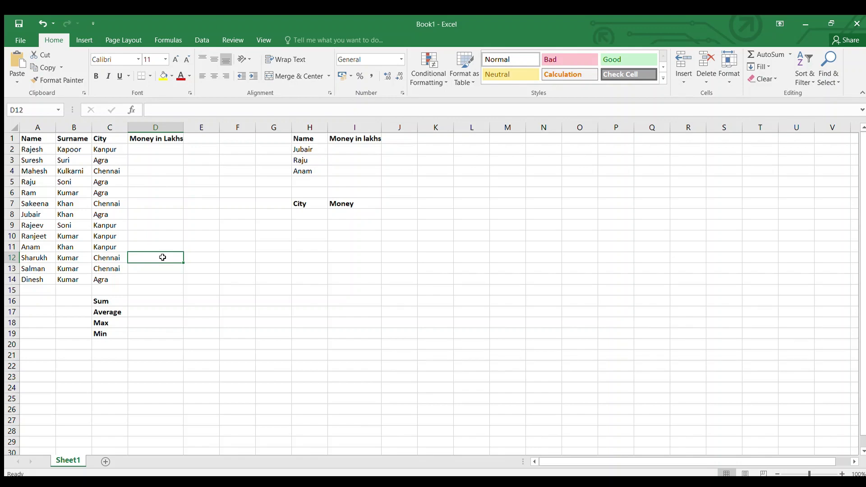
pyautogui.click(149, 147)
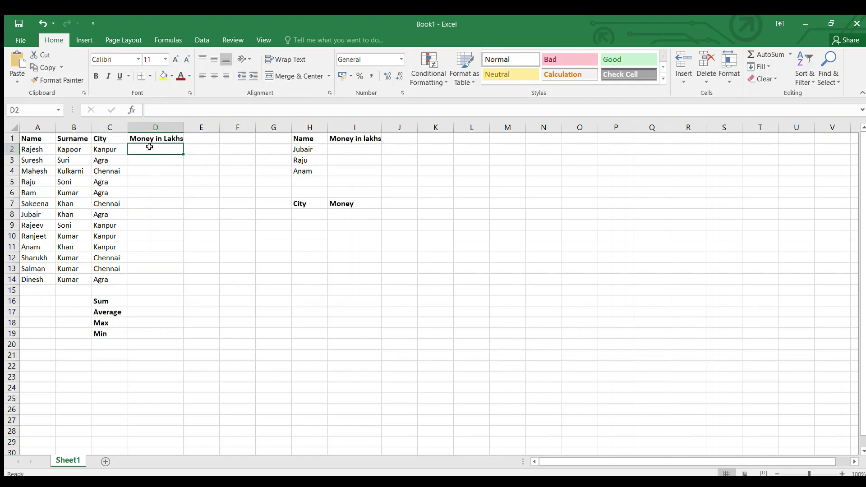
pyautogui.hotkey('shift', 'Down')
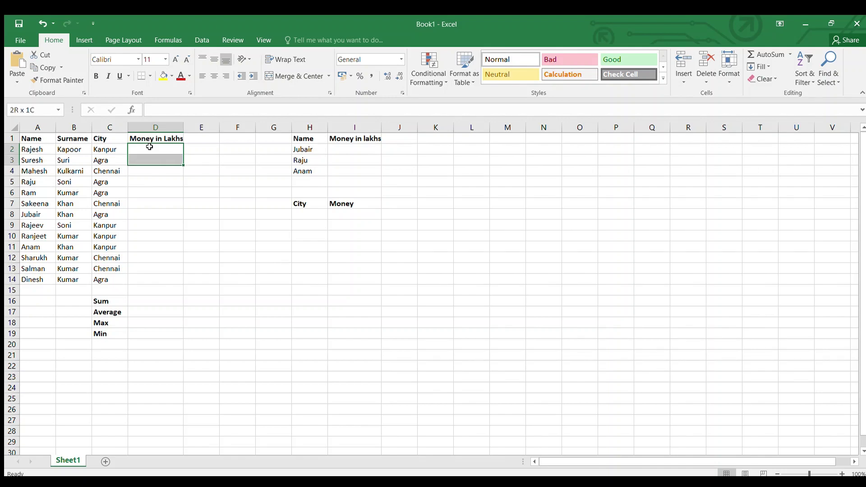
pyautogui.hotkey('shift', 'Down')
pyautogui.hotkey('shift', 'Down')
pyautogui.hotkey('shift', 'Down')
pyautogui.hotkey('shift', 'Down')
pyautogui.hotkey('shift', 'Down')
pyautogui.hotkey('shift', 'Down')
pyautogui.hotkey('shift', 'Down')
pyautogui.hotkey('shift', 'Down')
pyautogui.hotkey('shift', 'Down')
pyautogui.hotkey('shift', 'Down')
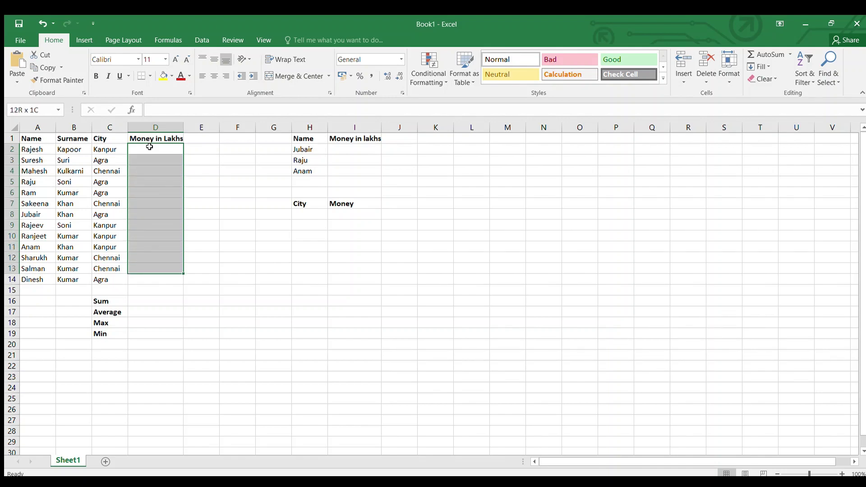
pyautogui.hotkey('shift', 'Down')
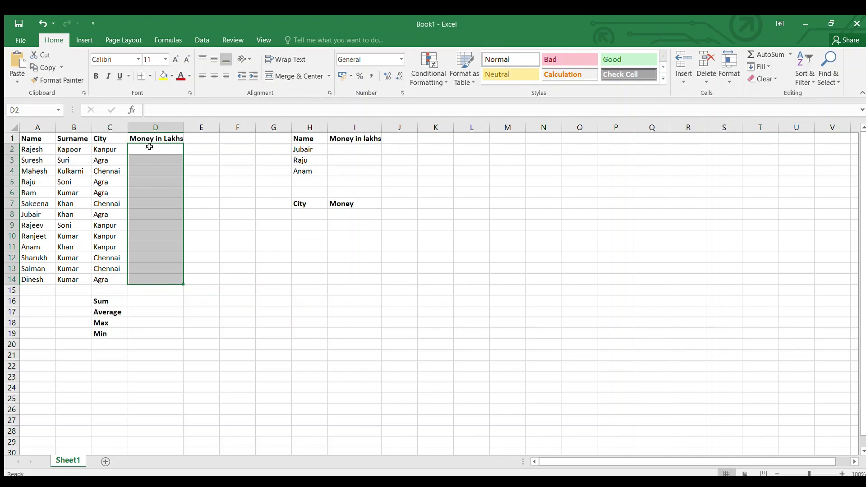
pyautogui.write('=')
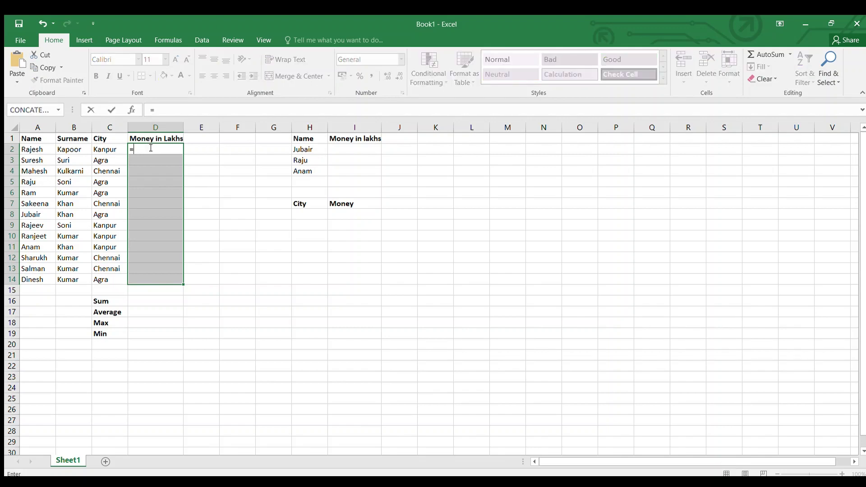
pyautogui.write('ran')
pyautogui.write('d')
pyautogui.press('Down')
pyautogui.press('Tab')
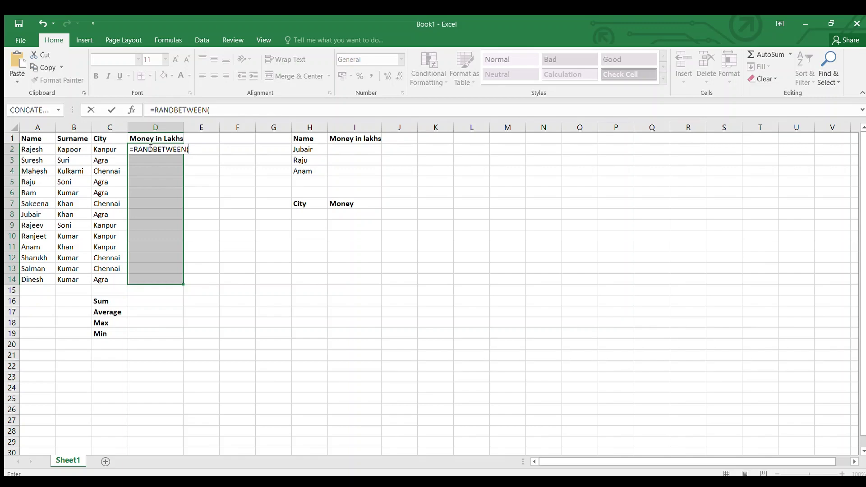
pyautogui.write('1')
pyautogui.write('5')
pyautogui.write(')')
pyautogui.press('Return')
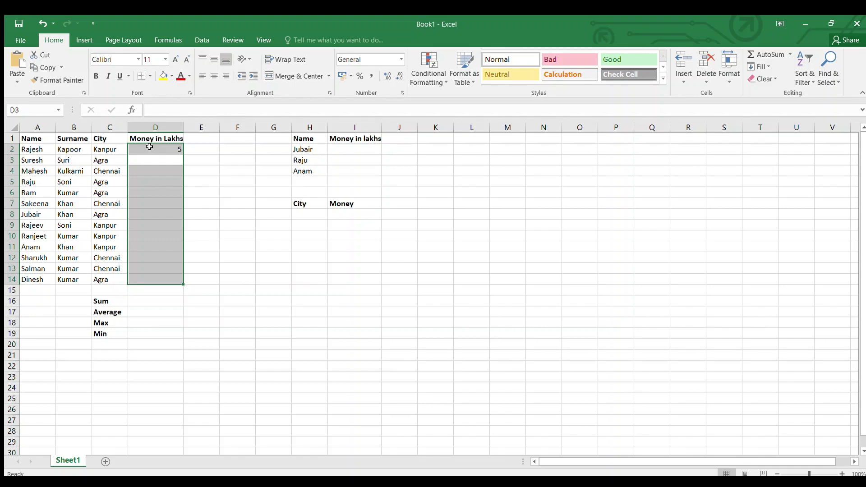
pyautogui.doubleClick(155, 149)
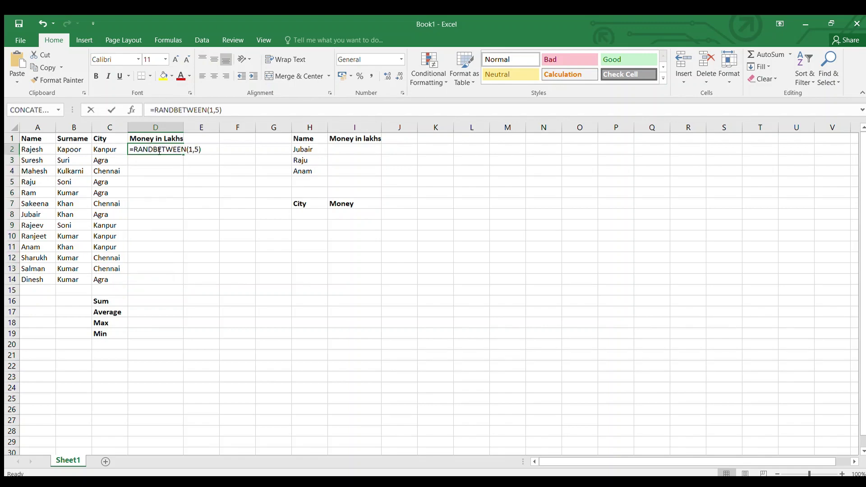
pyautogui.click(204, 151)
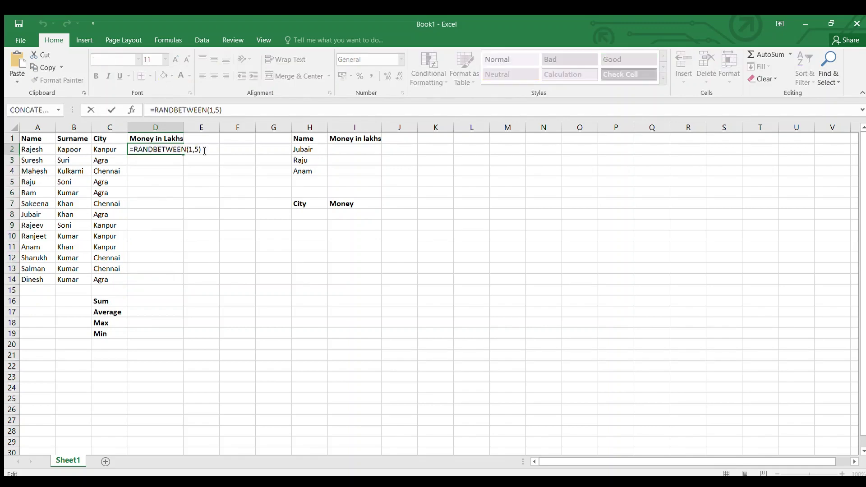
pyautogui.press('BackSpace')
pyautogui.press('BackSpace')
pyautogui.press('BackSpace')
pyautogui.press('BackSpace')
pyautogui.press('BackSpace')
pyautogui.press('BackSpace')
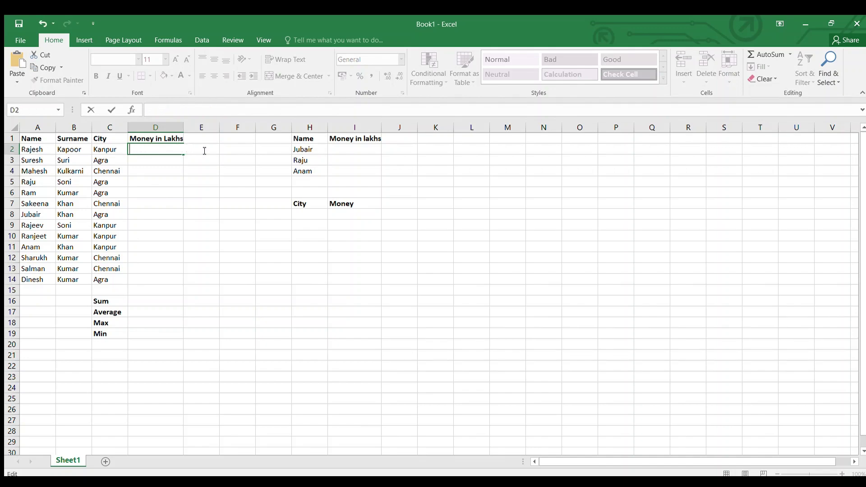
# Fill D2:D14 with =RANDBETWEEN(1,5) formulas all at once
pyautogui.click(170, 160)
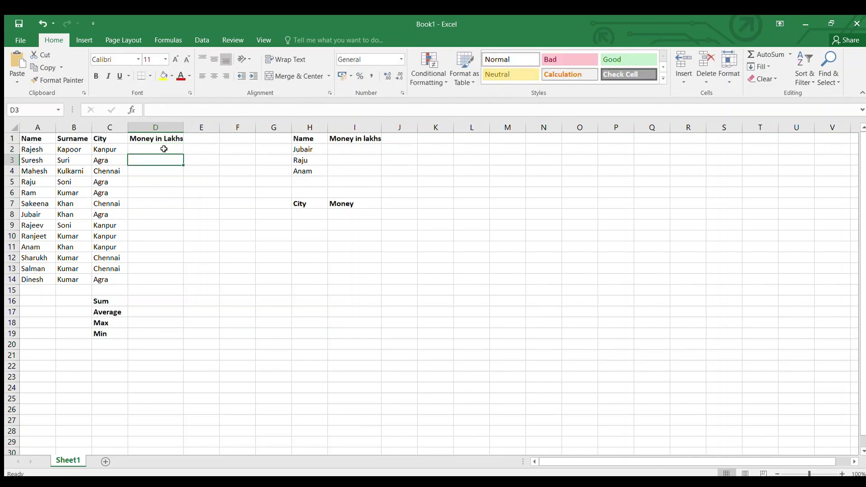
pyautogui.moveTo(164, 149); pyautogui.dragTo(157, 280)
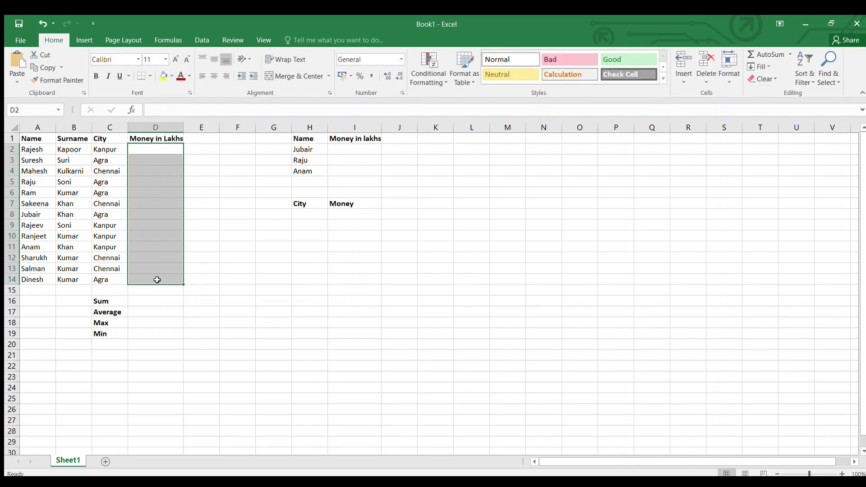
pyautogui.write('=r')
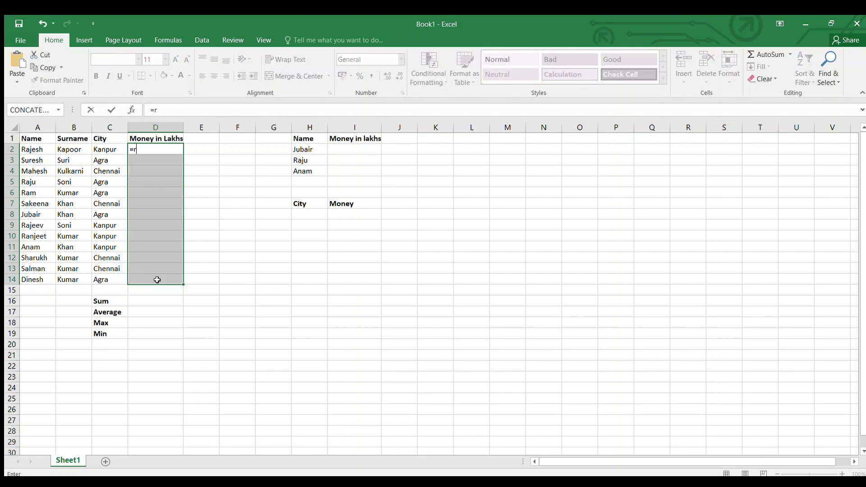
pyautogui.write('and')
pyautogui.press('Down')
pyautogui.press('Tab')
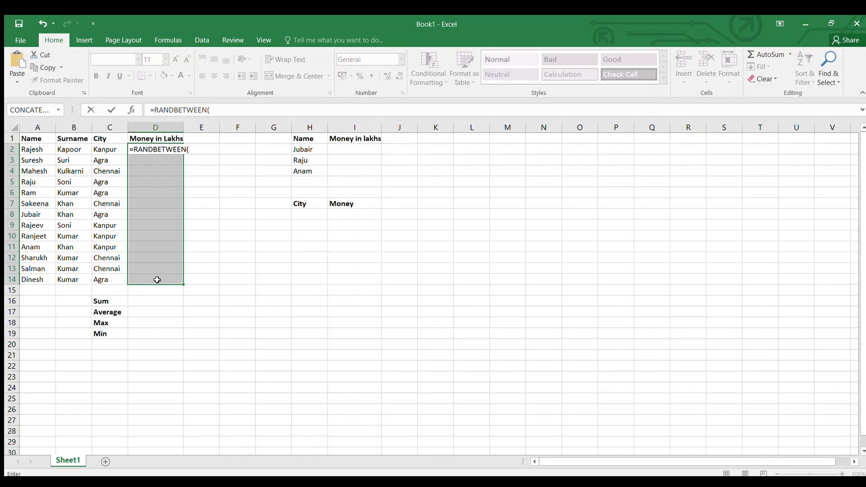
pyautogui.write('1,')
pyautogui.write('5')
pyautogui.write(')')
pyautogui.hotkey('ctrl', 'Return')
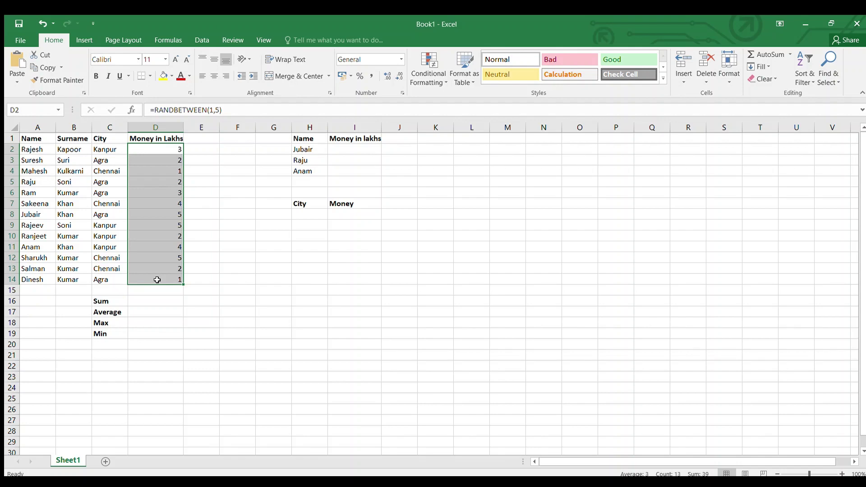
# Convert the random numbers in D2:D14 to fixed values with Paste Values
pyautogui.hotkey('ctrl', 'c')
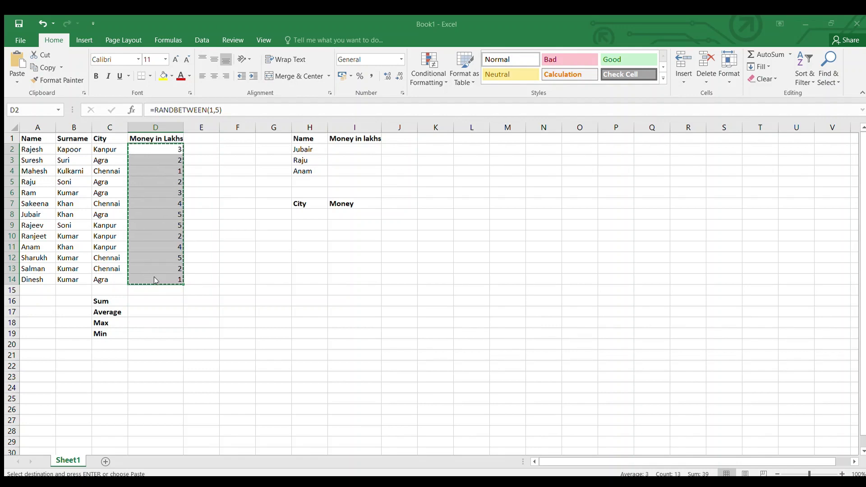
pyautogui.hotkey('alt', 'h')
pyautogui.press('v')
pyautogui.press('v')
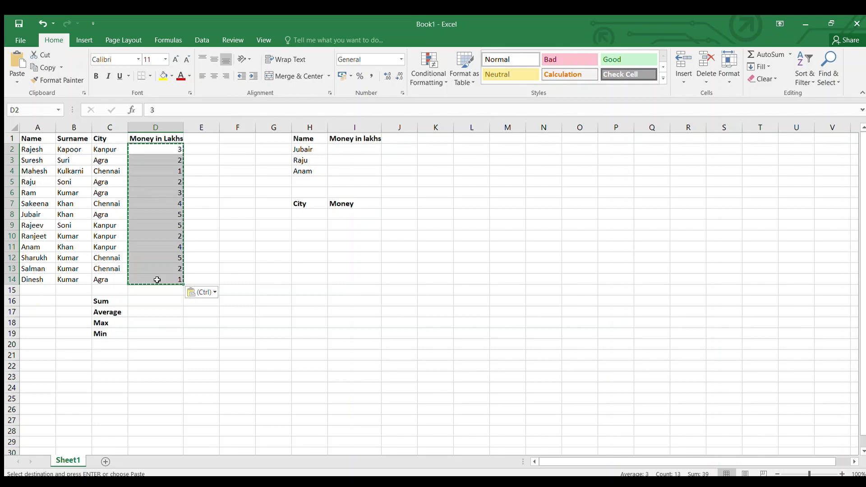
pyautogui.click(157, 279)
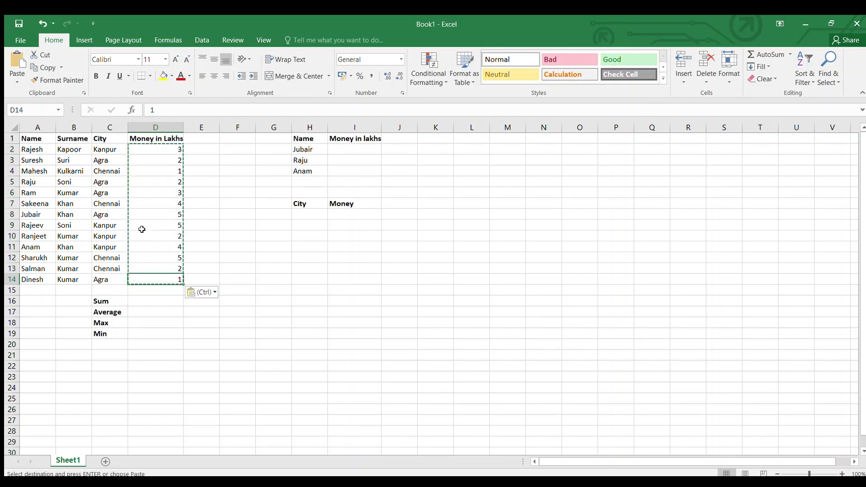
pyautogui.click(141, 228)
pyautogui.click(143, 163)
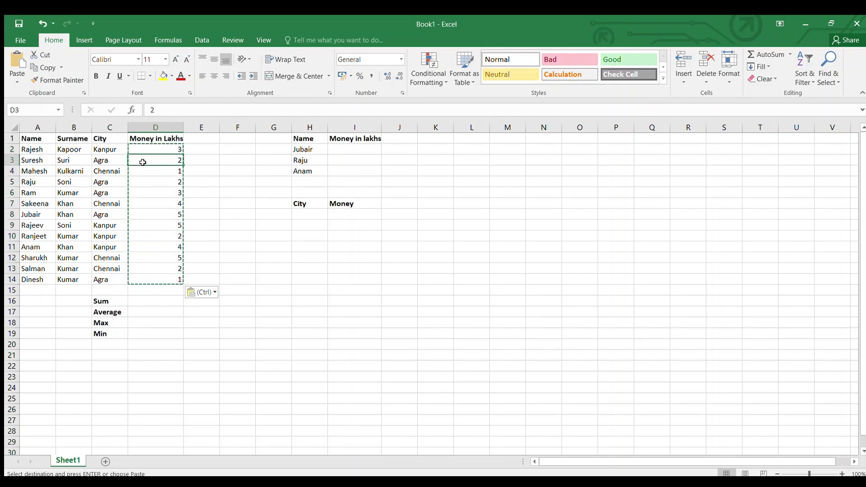
pyautogui.click(197, 160)
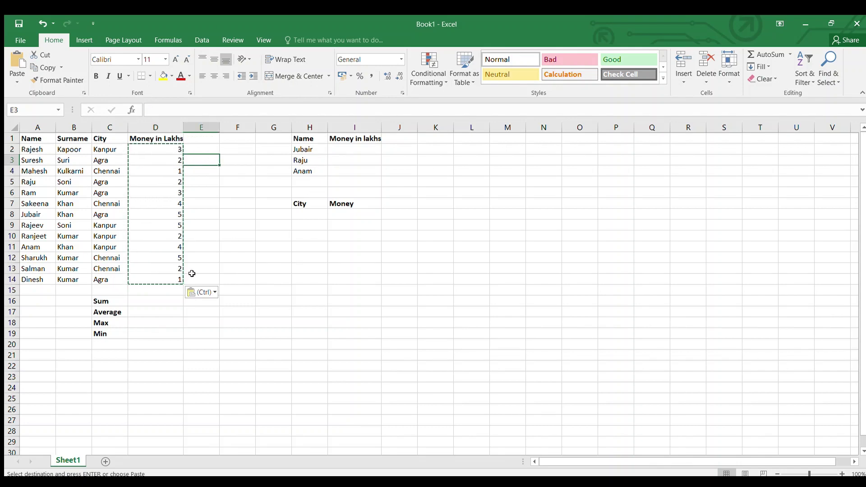
# Enter =SUM(D2:D14) and =AVERAGE(D2:D14) in the Sum and Average rows, giving 39 and 3
pyautogui.click(153, 299)
pyautogui.write('=')
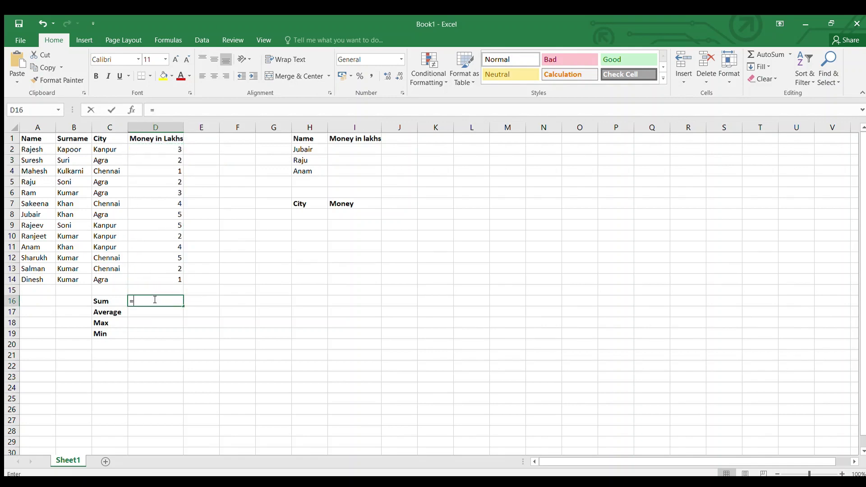
pyautogui.write('s')
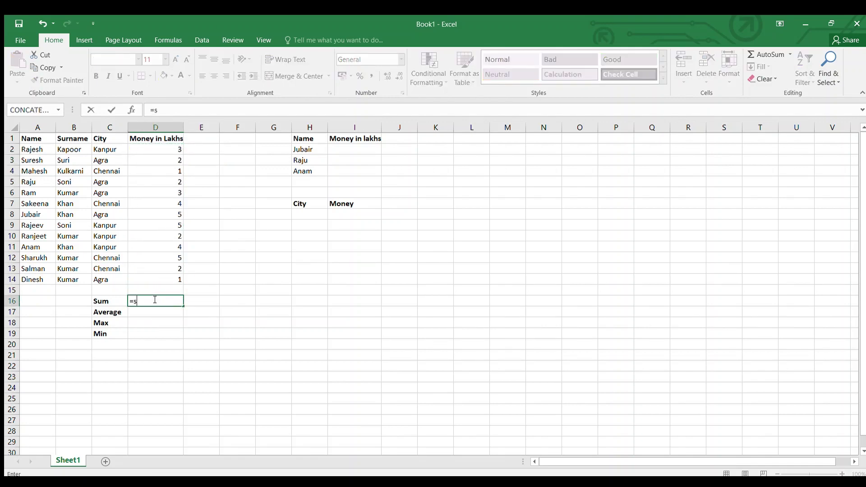
pyautogui.write('um')
pyautogui.press('Tab')
pyautogui.moveTo(154, 148); pyautogui.dragTo(166, 277)
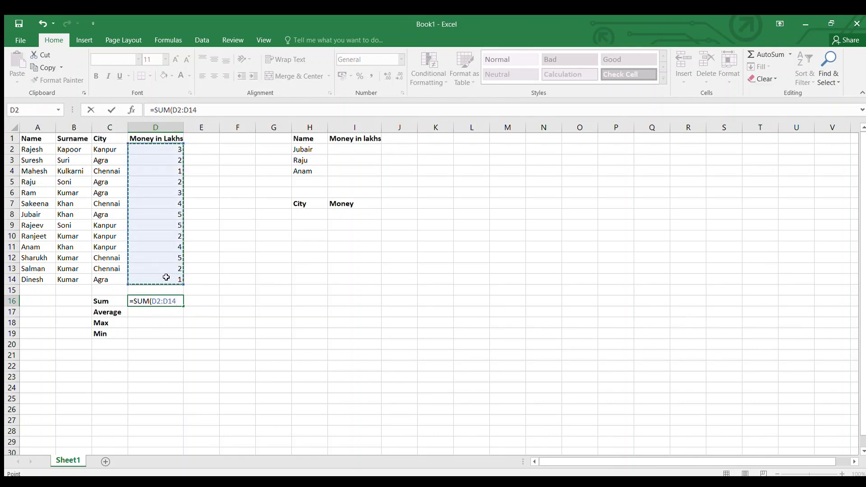
pyautogui.press('Return')
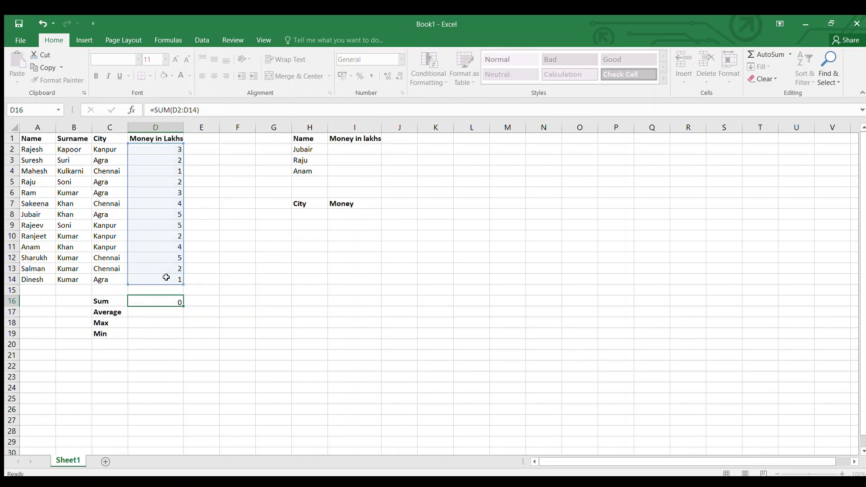
pyautogui.write('=')
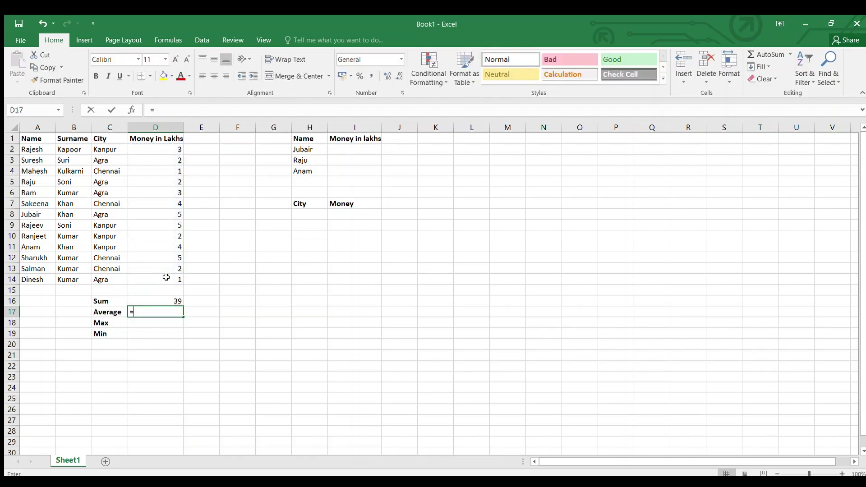
pyautogui.write('av')
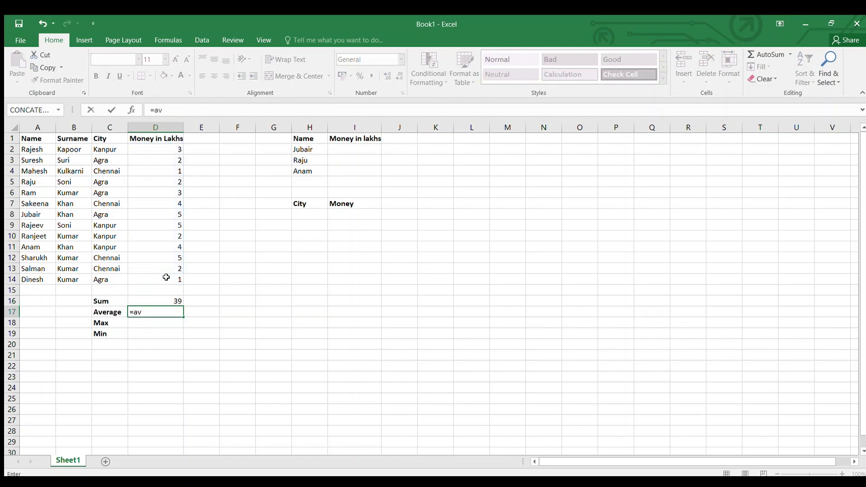
pyautogui.press('Down')
pyautogui.press('Tab')
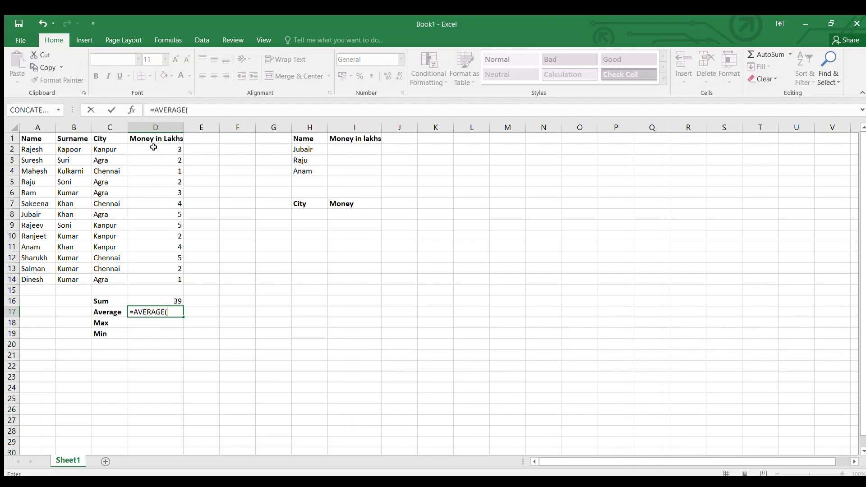
pyautogui.moveTo(153, 148); pyautogui.dragTo(165, 276)
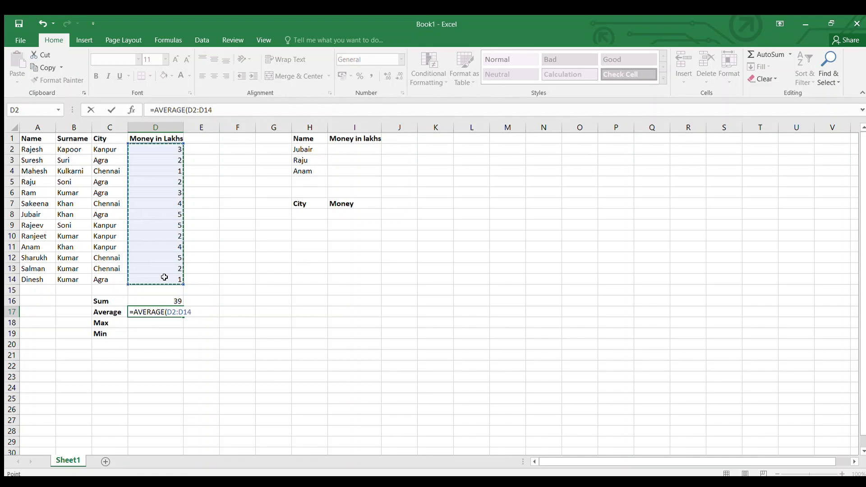
pyautogui.press('Return')
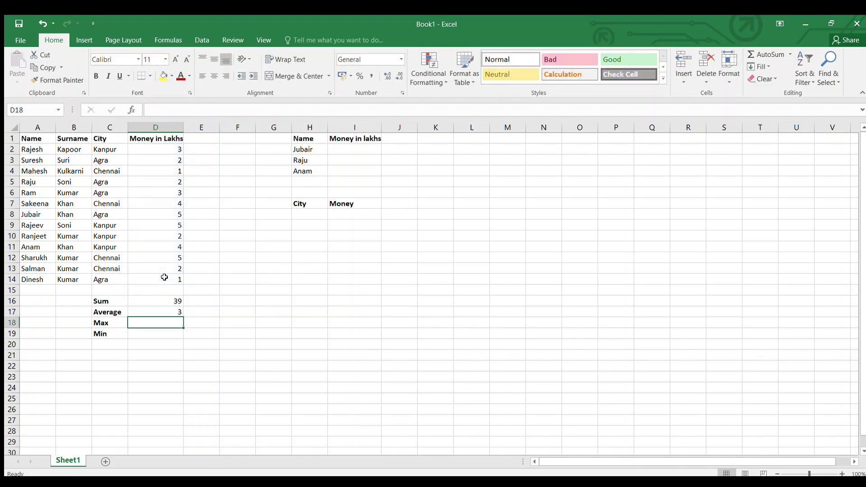
# Enter =MAX(D2:D14) and =MIN(D2:D14) in the Max and Min rows, giving 5 and 1
pyautogui.write('=')
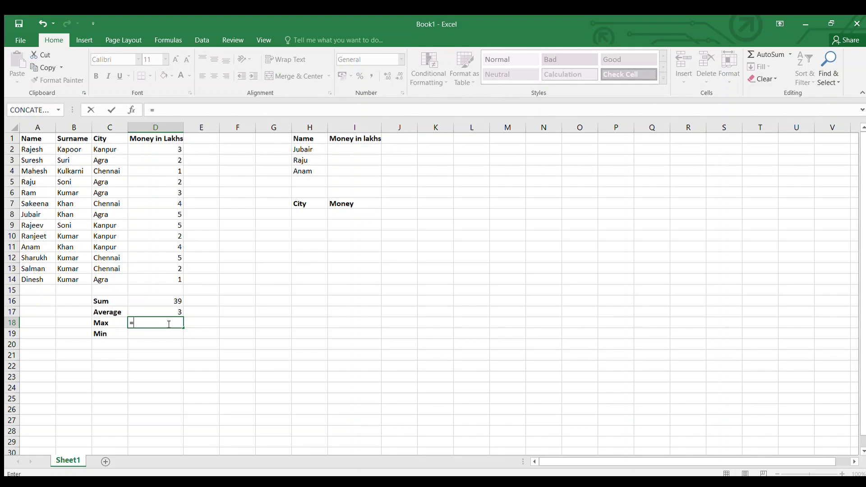
pyautogui.write('ma')
pyautogui.write('x')
pyautogui.press('Tab')
pyautogui.moveTo(155, 149); pyautogui.dragTo(162, 279)
pyautogui.write(')')
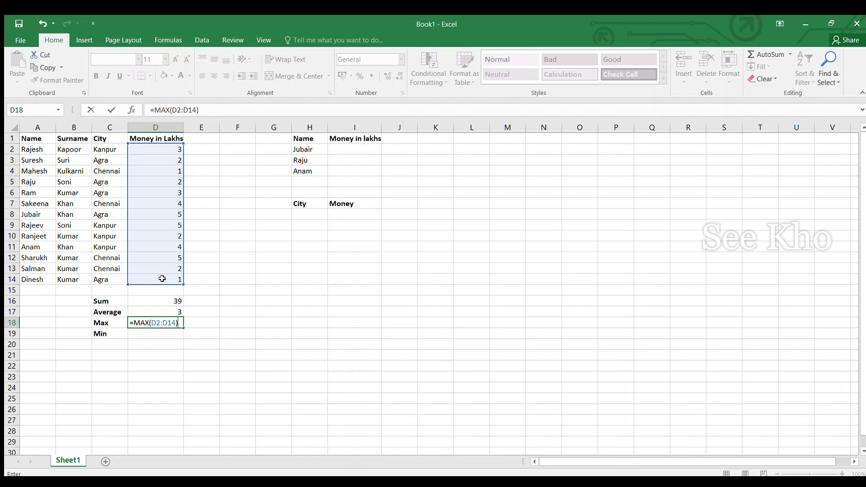
pyautogui.press('Return')
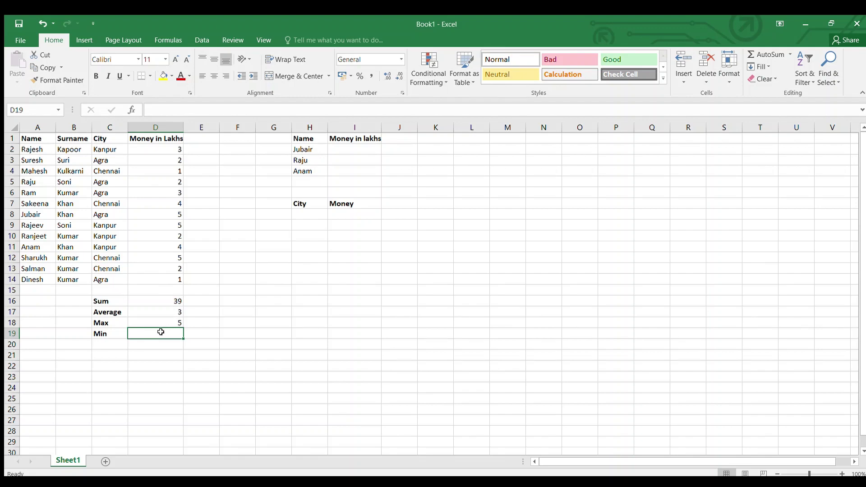
pyautogui.write('=M')
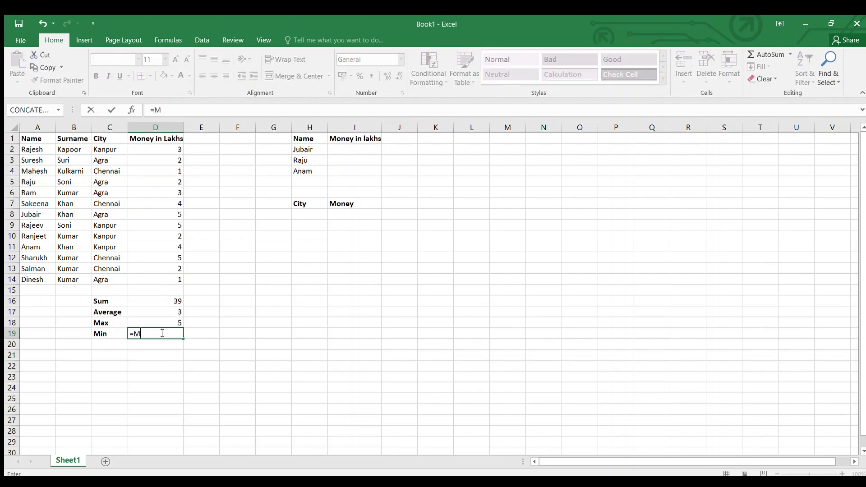
pyautogui.write('in')
pyautogui.press('Tab')
pyautogui.moveTo(164, 149); pyautogui.dragTo(167, 277)
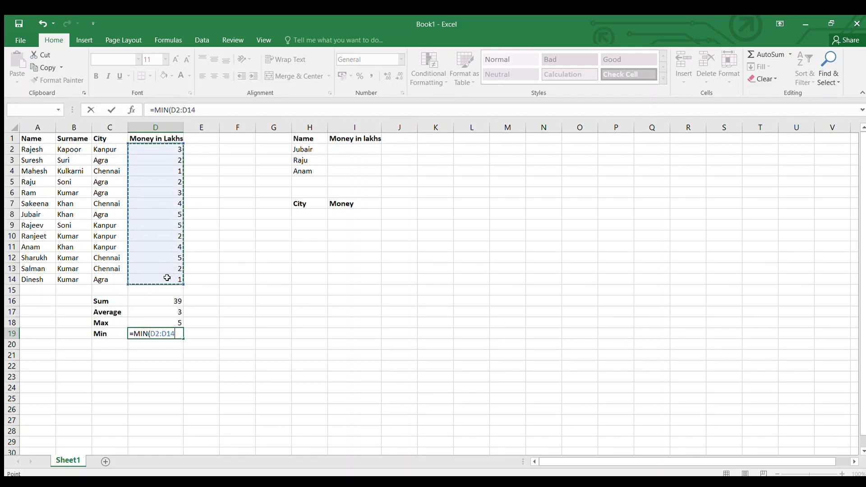
pyautogui.press('Return')
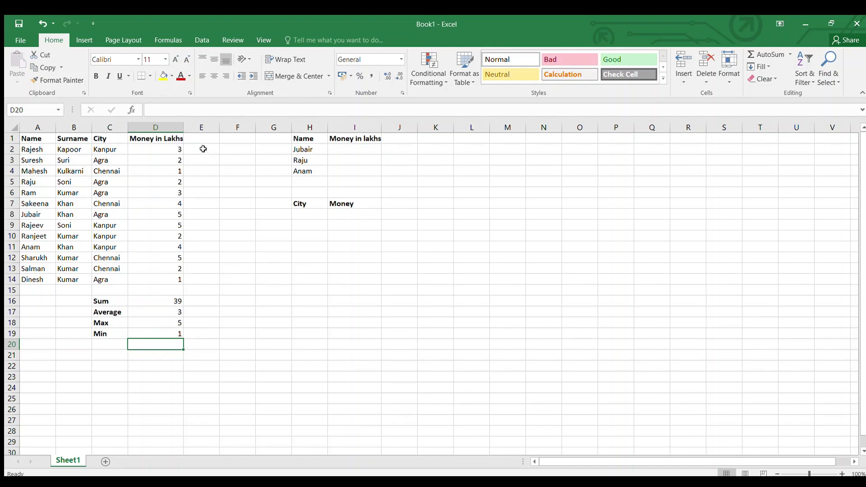
# Add the header Status in cell E1
pyautogui.click(200, 139)
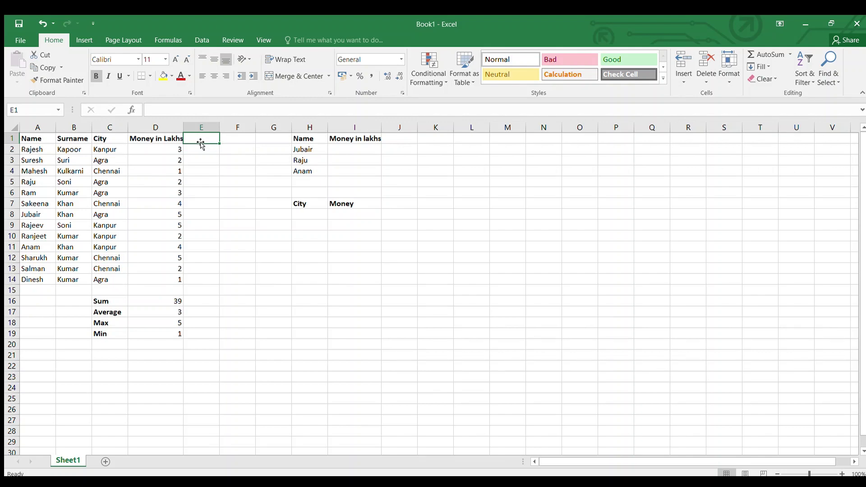
pyautogui.write('S')
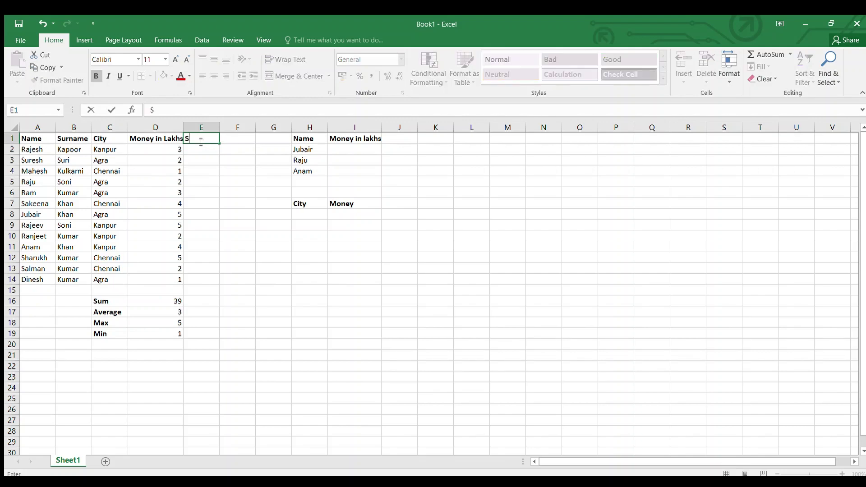
pyautogui.write('tat')
pyautogui.write('us')
pyautogui.press('Return')
# Enter =IF(D2>2,"Not Poor","Poor") in E2
pyautogui.write('=')
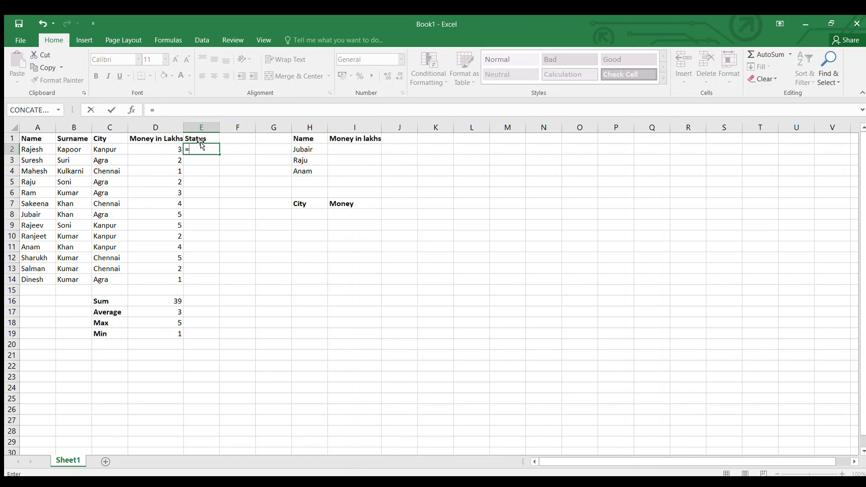
pyautogui.write('if')
pyautogui.press('Tab')
pyautogui.click(170, 149)
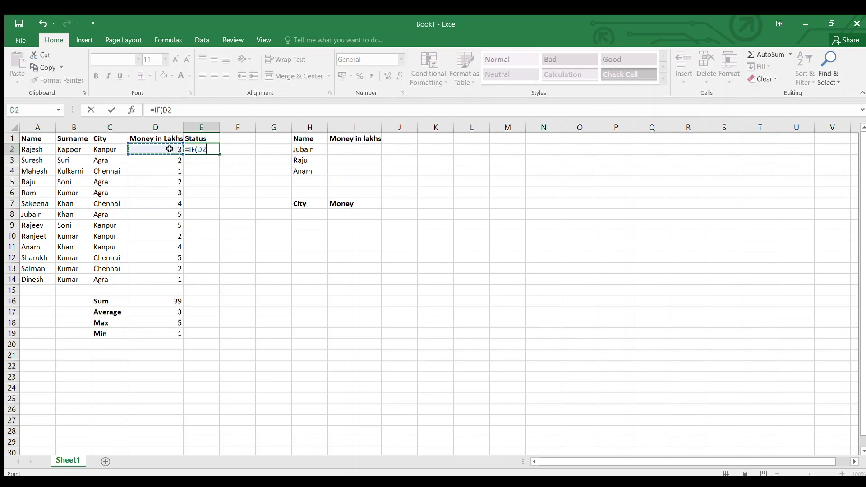
pyautogui.write(',')
pyautogui.write('3')
pyautogui.press('BackSpace')
pyautogui.write('2')
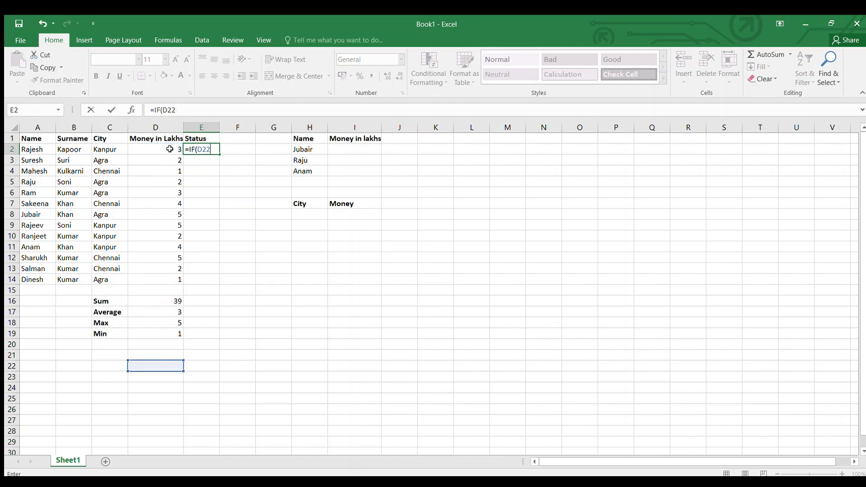
pyautogui.press('BackSpace')
pyautogui.write('>2')
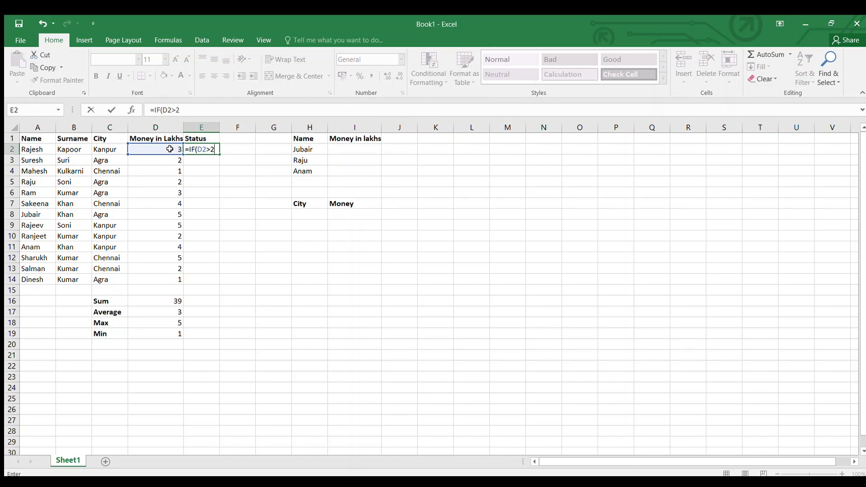
pyautogui.write(',')
pyautogui.write('Not ')
pyautogui.write('Poor')
pyautogui.write('"')
pyautogui.write(',')
pyautogui.write('P')
pyautogui.write('oo')
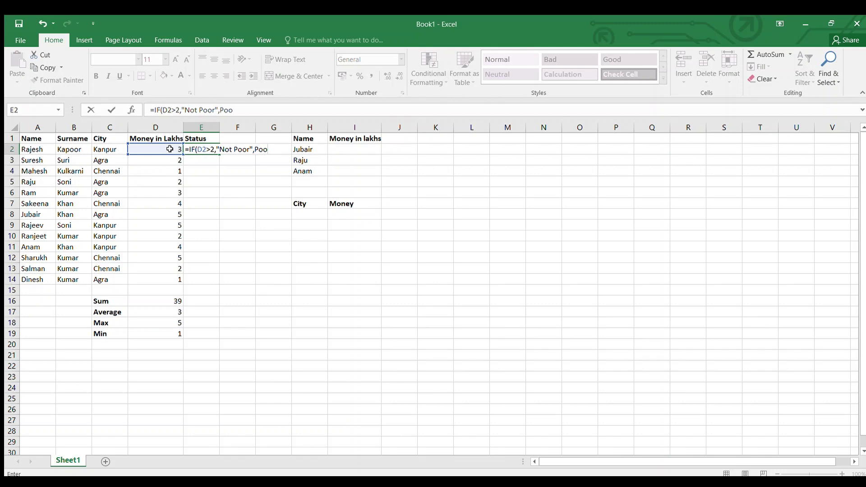
pyautogui.press('BackSpace')
pyautogui.press('BackSpace')
pyautogui.press('BackSpace')
pyautogui.write('"')
pyautogui.write('Poor')
pyautogui.write('"')
pyautogui.press('Return')
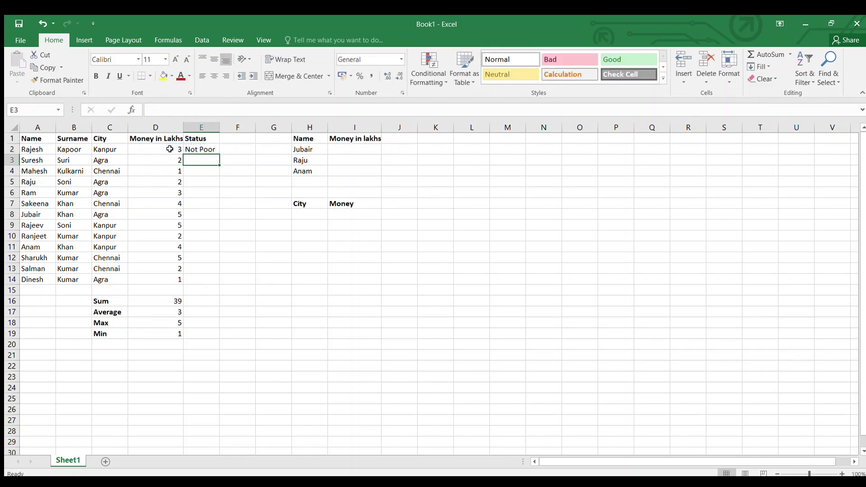
# Copy the E2 Status formula down through E14 for every employee row
pyautogui.click(204, 150)
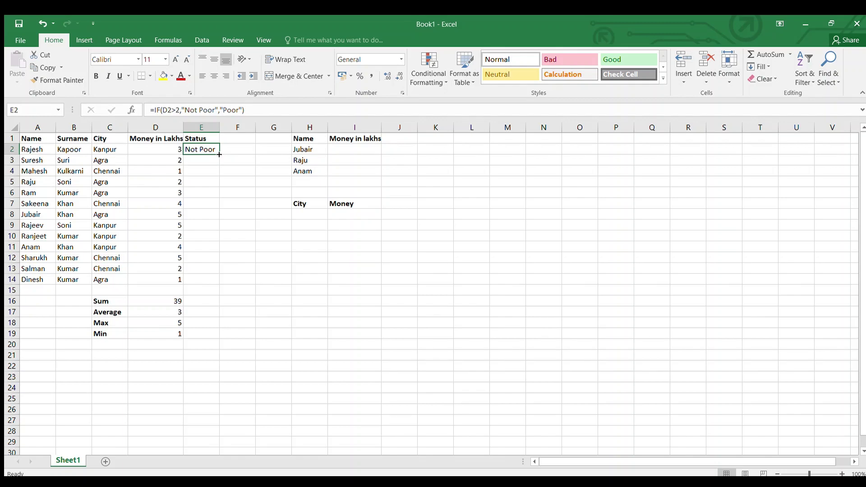
pyautogui.doubleClick(219, 154)
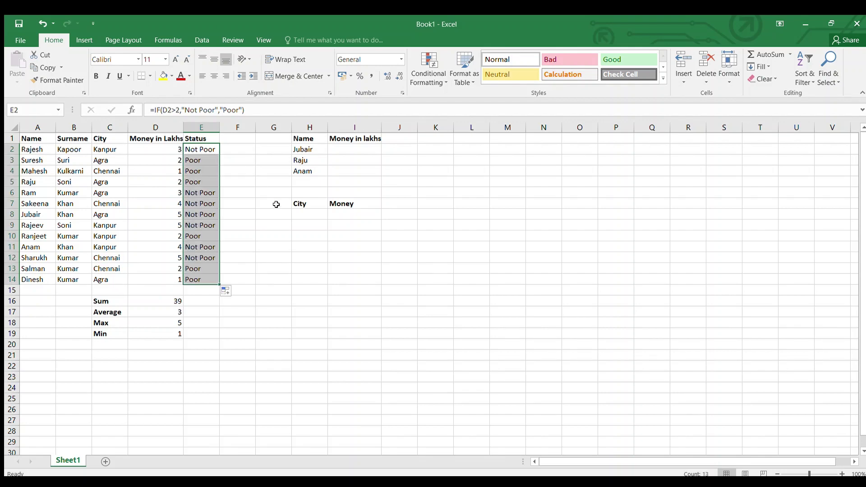
pyautogui.click(307, 218)
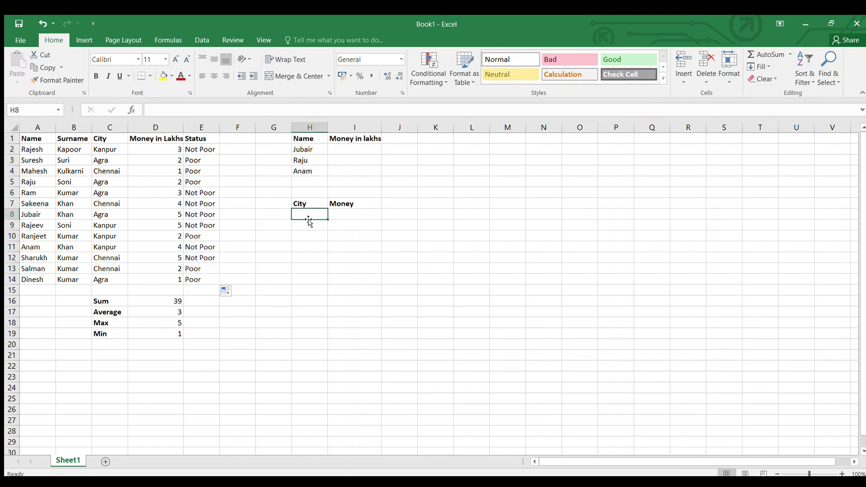
# Start a formula in I2, the Money in lakhs cell beside the first lookup name
pyautogui.click(341, 147)
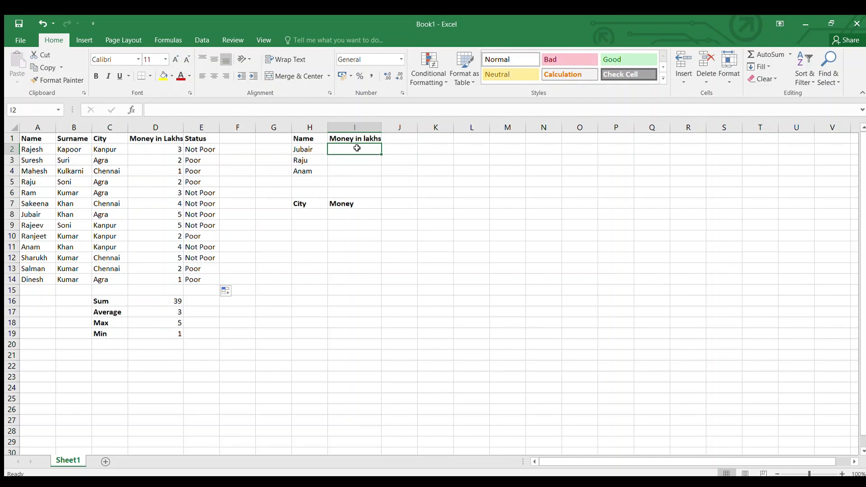
pyautogui.moveTo(299, 136); pyautogui.dragTo(397, 182)
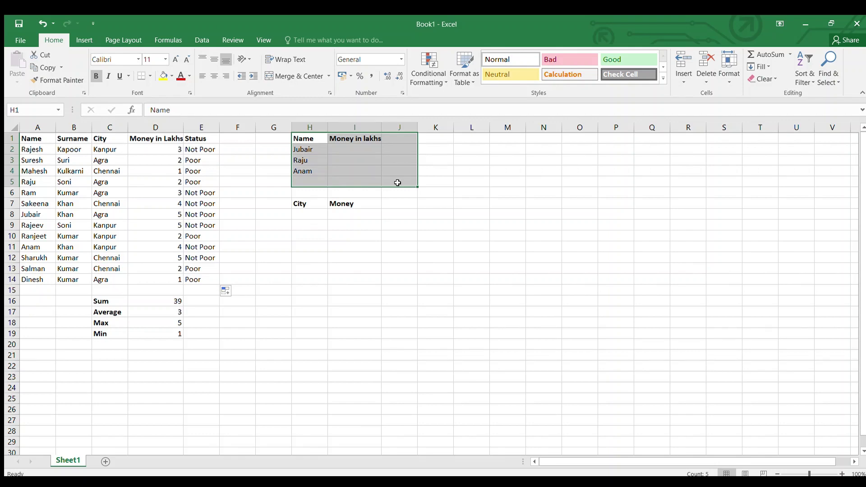
pyautogui.click(353, 148)
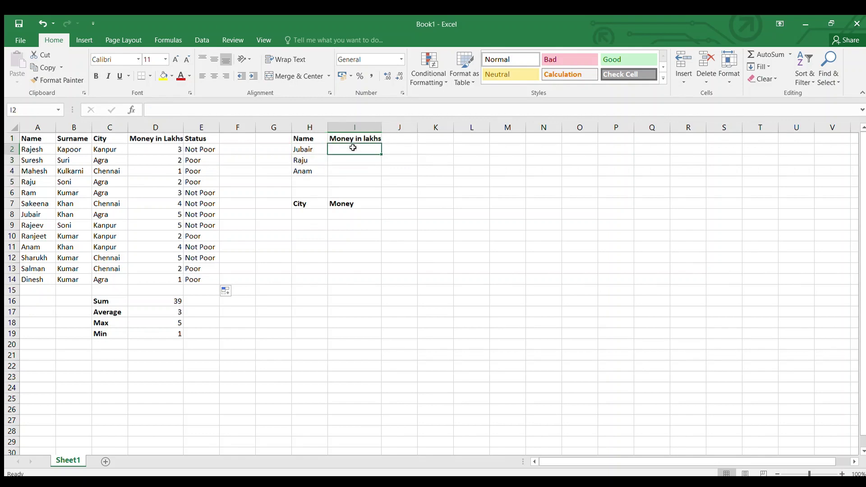
pyautogui.write('=')
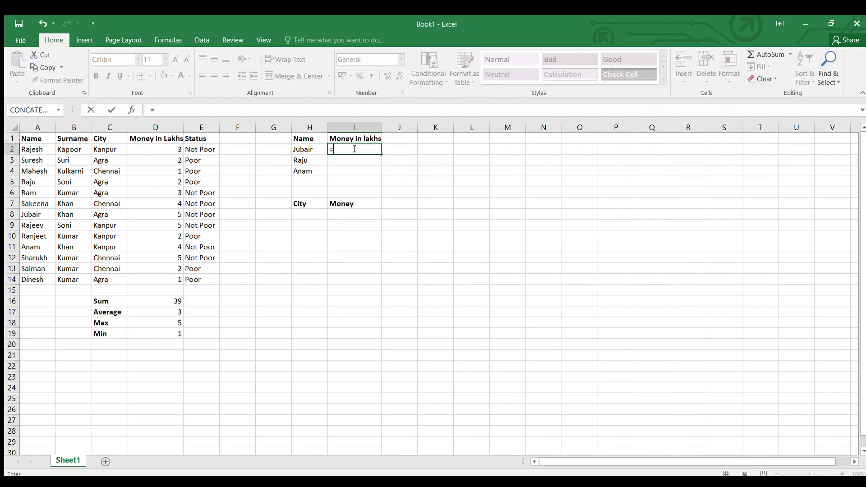
# Enter =VLOOKUP(H2,A:D,4,0) in I2 and fill it down to I4, returning 5, 2 and 4
pyautogui.write('vl')
pyautogui.press('Tab')
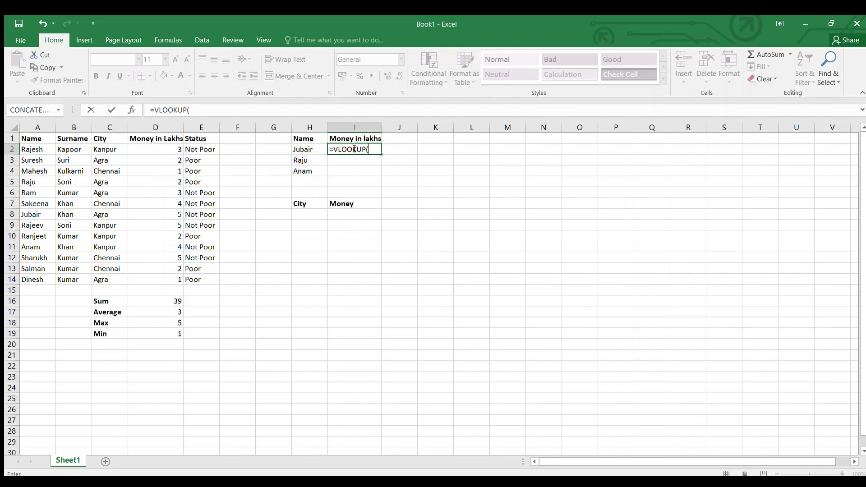
pyautogui.click(311, 150)
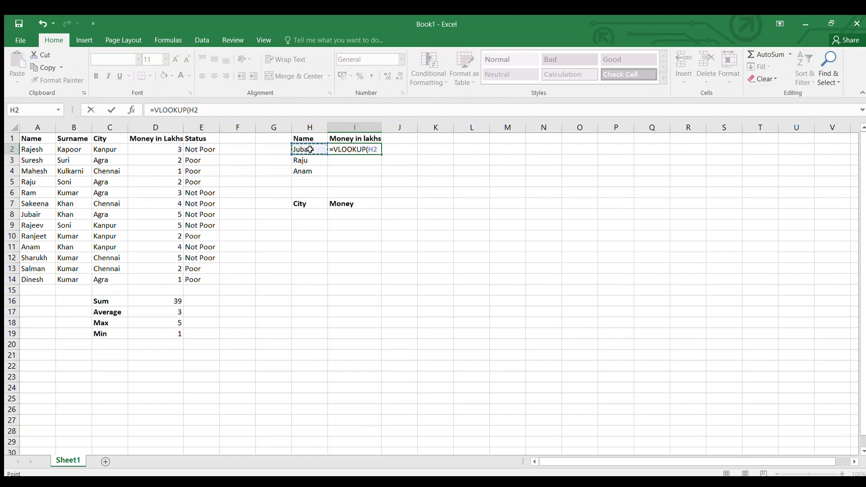
pyautogui.write(',')
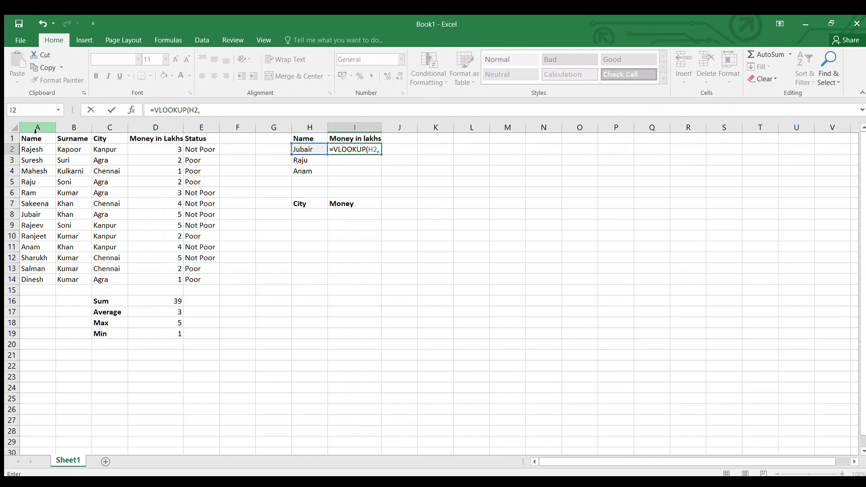
pyautogui.click(35, 128)
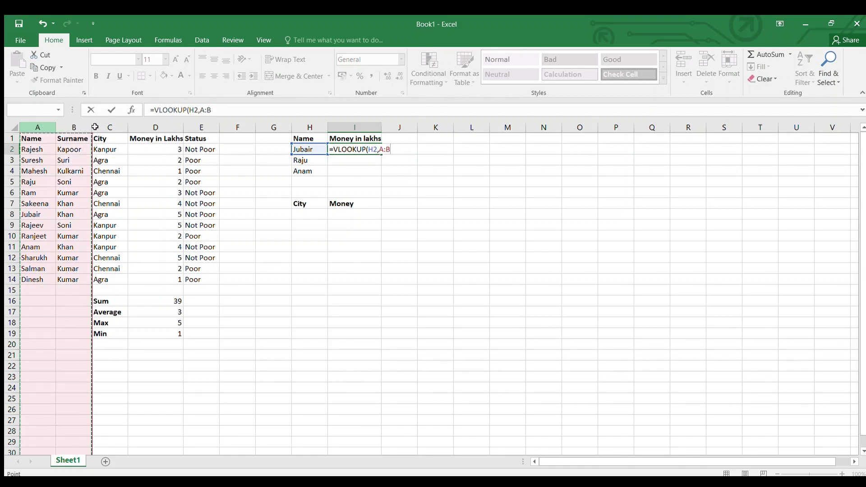
pyautogui.moveTo(62, 127); pyautogui.dragTo(135, 126)
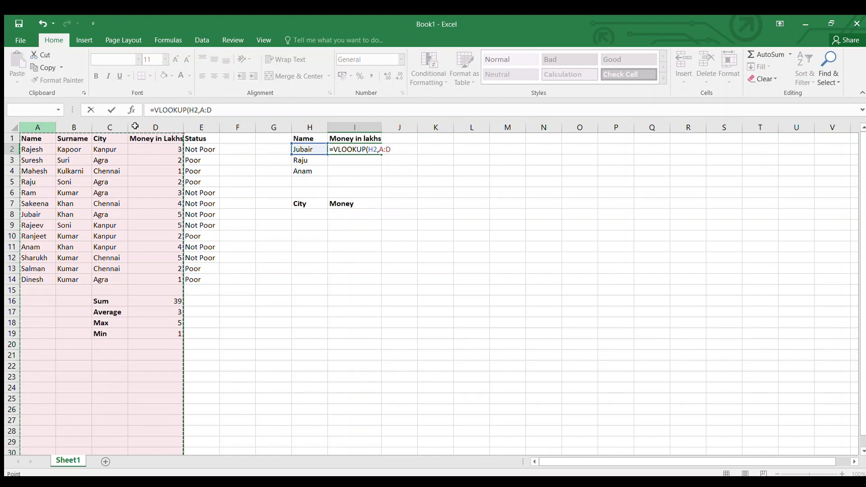
pyautogui.click(138, 129)
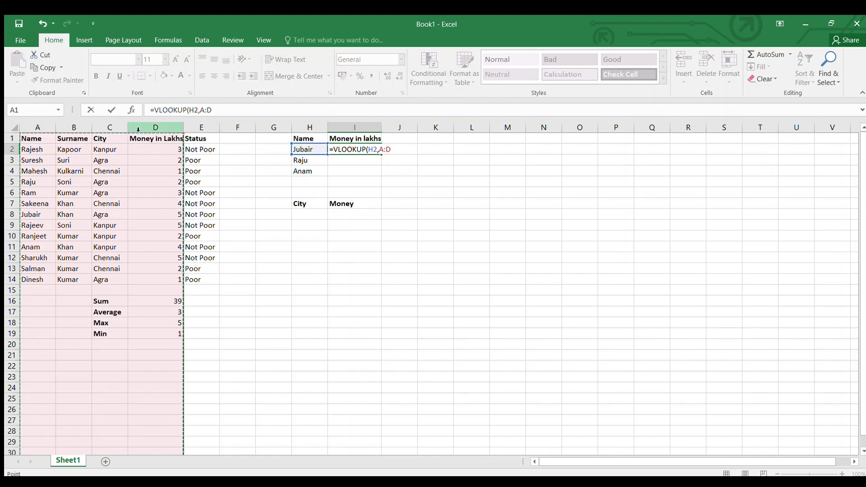
pyautogui.write(',4,')
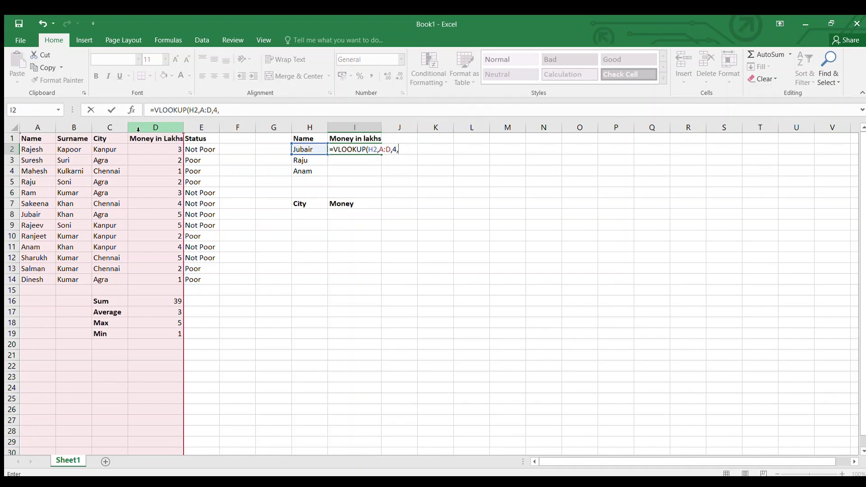
pyautogui.write('0')
pyautogui.press('Return')
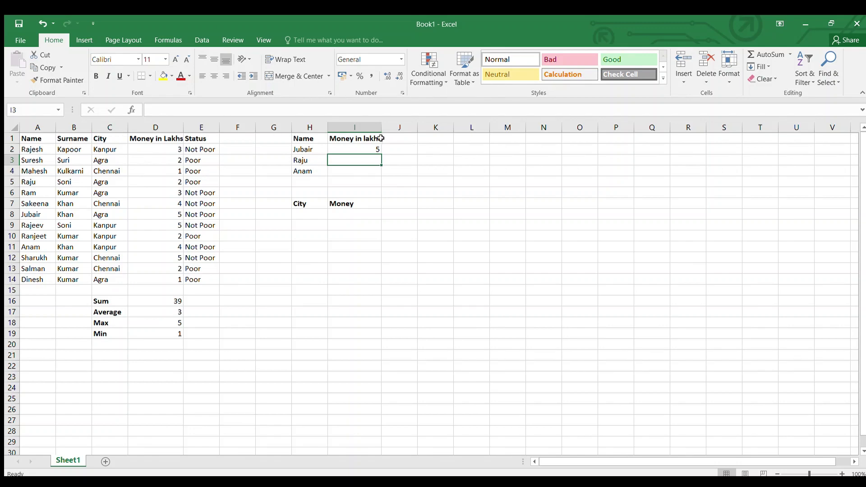
pyautogui.click(375, 150)
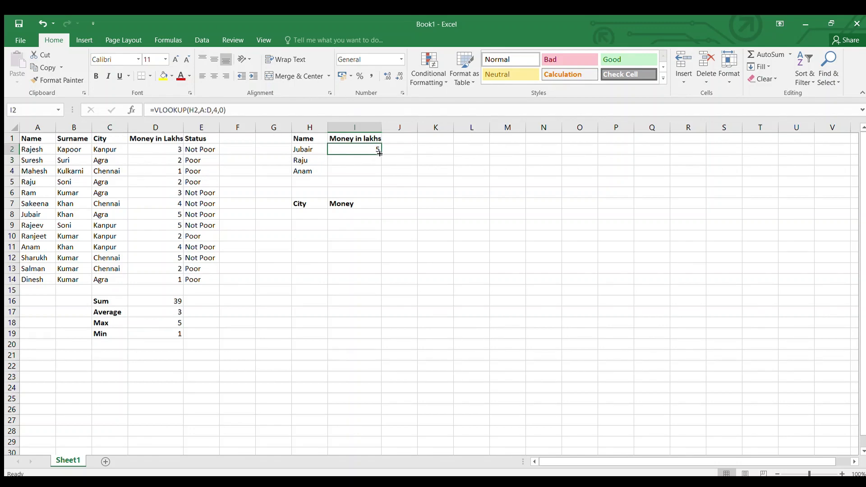
pyautogui.moveTo(379, 154); pyautogui.dragTo(380, 174)
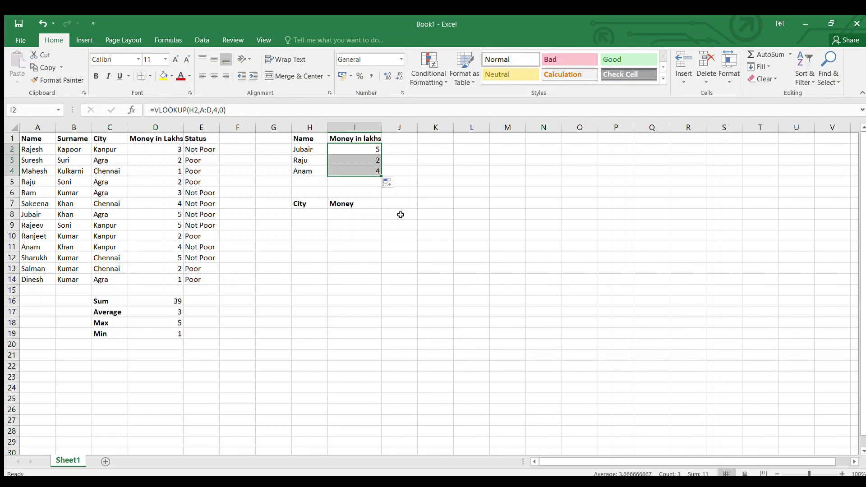
# List the cities Kanpur, Agra and Chennai in H8:H10
pyautogui.click(308, 215)
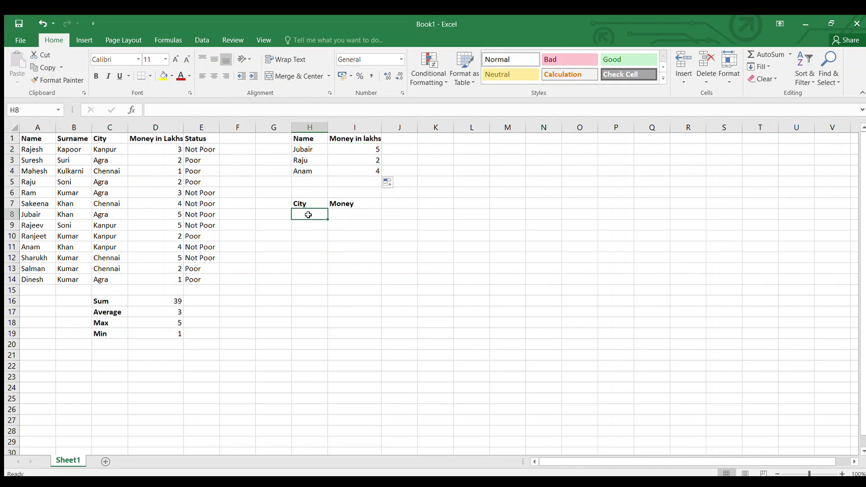
pyautogui.write('Kanpur')
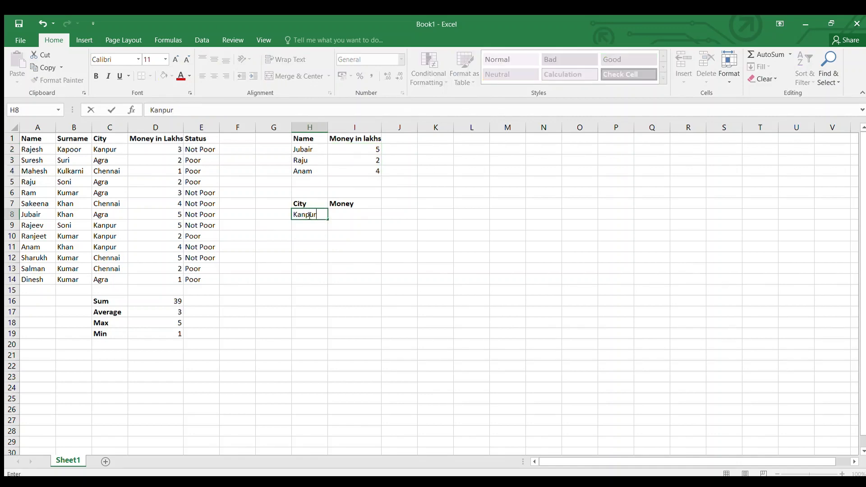
pyautogui.press('Return')
pyautogui.write('Agra')
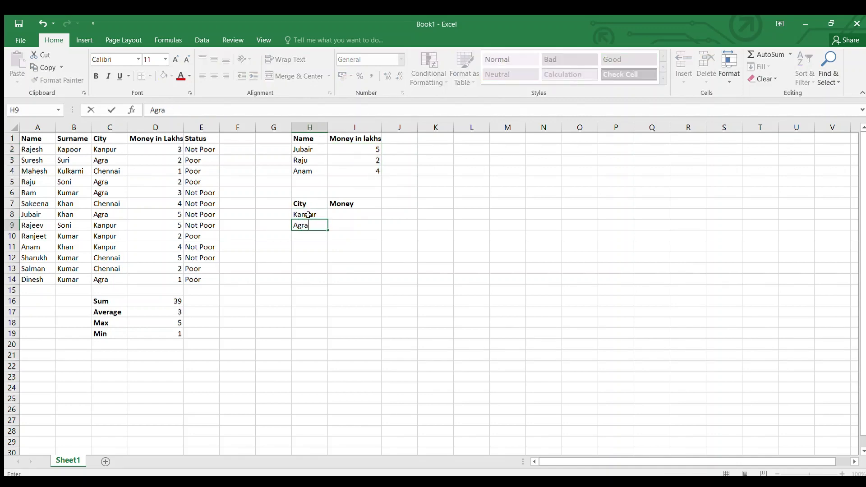
pyautogui.press('Return')
pyautogui.write('Chenna')
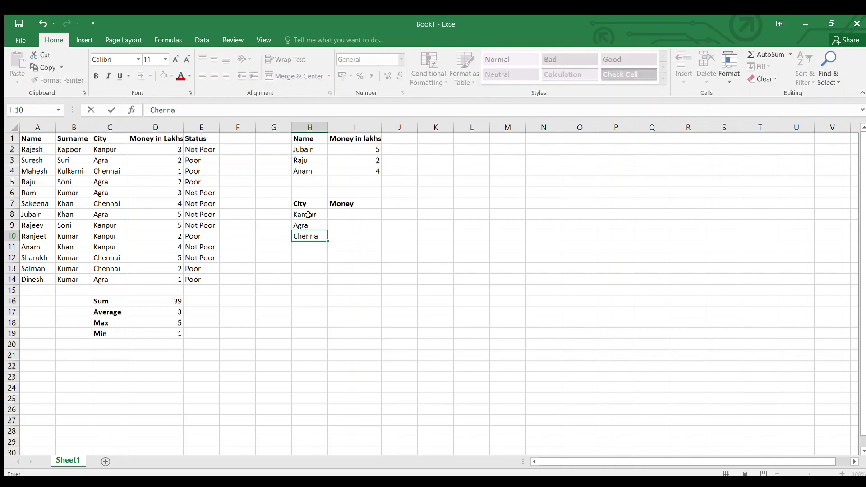
pyautogui.write('i')
pyautogui.press('Right')
pyautogui.press('Up')
pyautogui.press('Up')
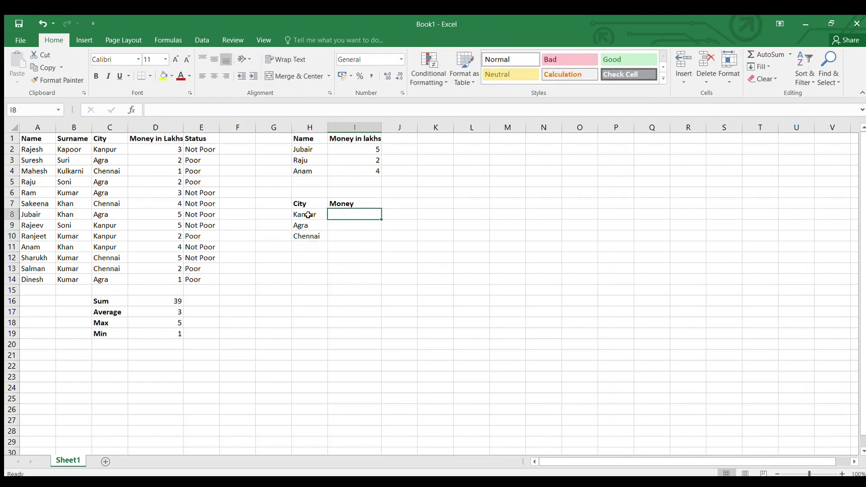
pyautogui.write('=')
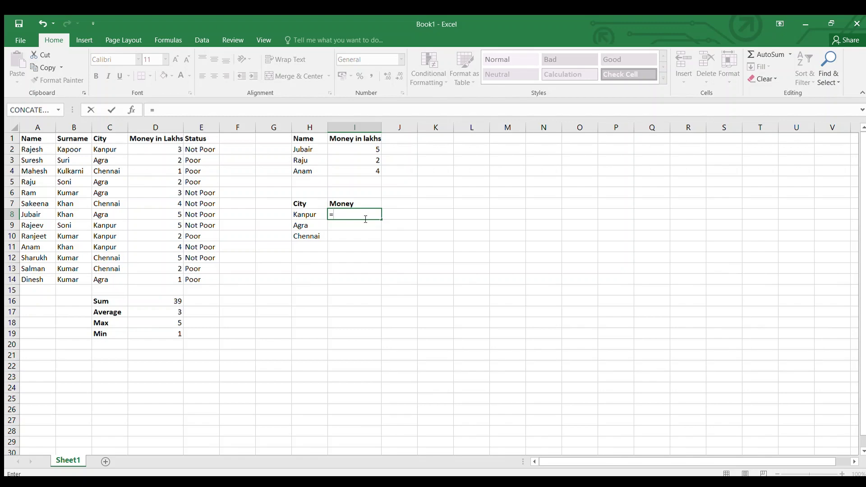
pyautogui.press('BackSpace')
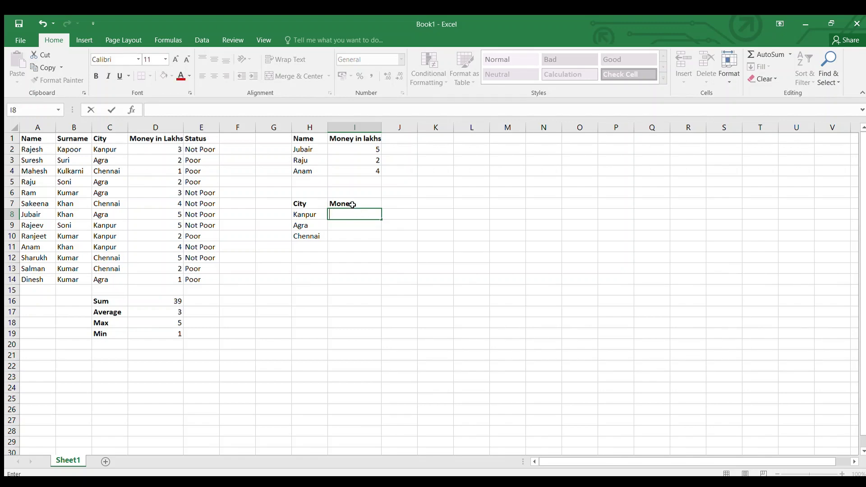
# Rename the I7 heading to Count and label J7 as Money
pyautogui.click(355, 205)
pyautogui.write('Coun')
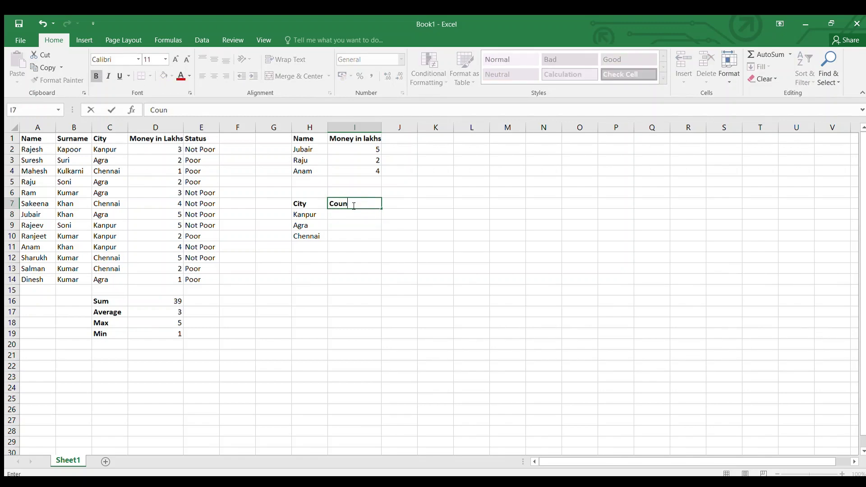
pyautogui.write('t')
pyautogui.press('Tab')
pyautogui.write('Mo')
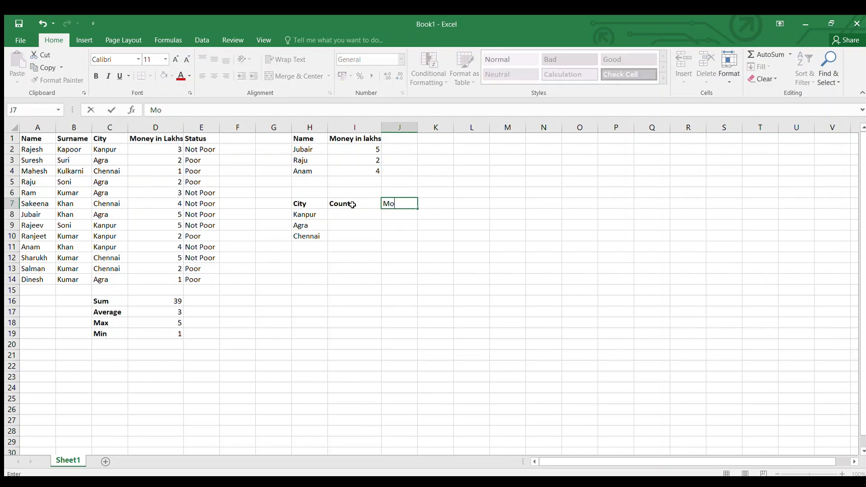
pyautogui.write('ney')
pyautogui.press('Return')
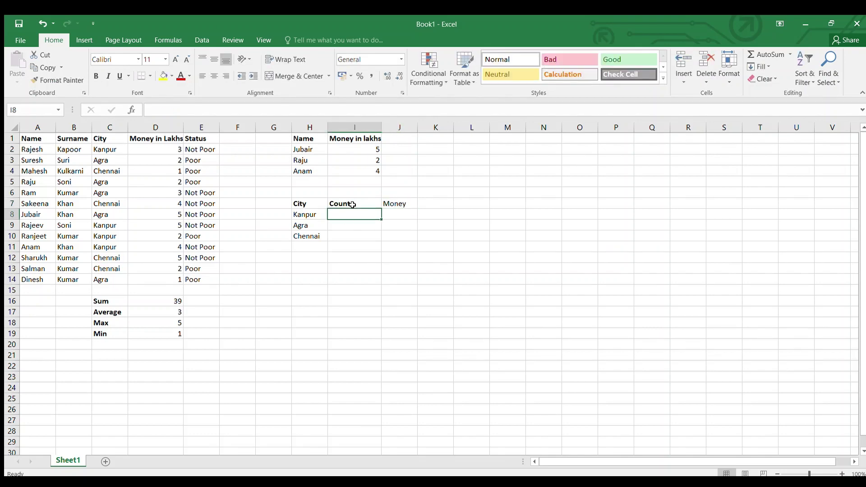
pyautogui.write('=')
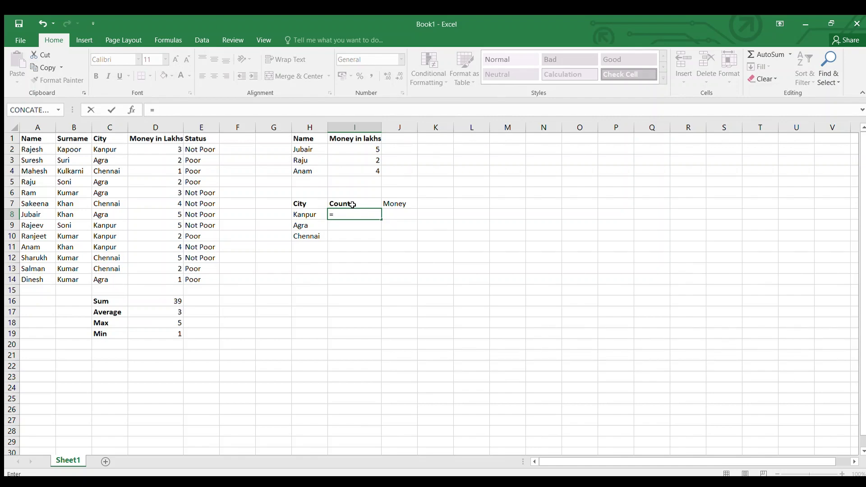
pyautogui.write('coun')
pyautogui.write('t')
pyautogui.write('if')
# Complete =COUNTIF(C2:C14,H8) in I8 and fill it to I10, giving counts 4, 5 and 4
pyautogui.press('Tab')
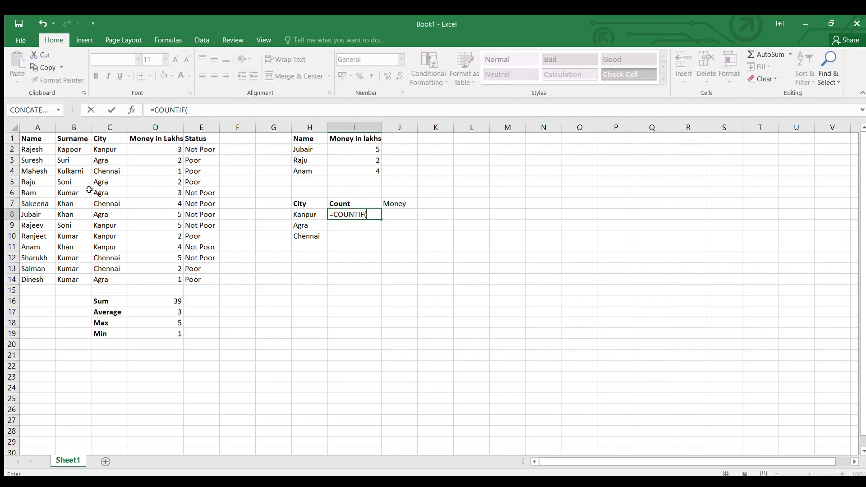
pyautogui.moveTo(103, 148); pyautogui.dragTo(108, 280)
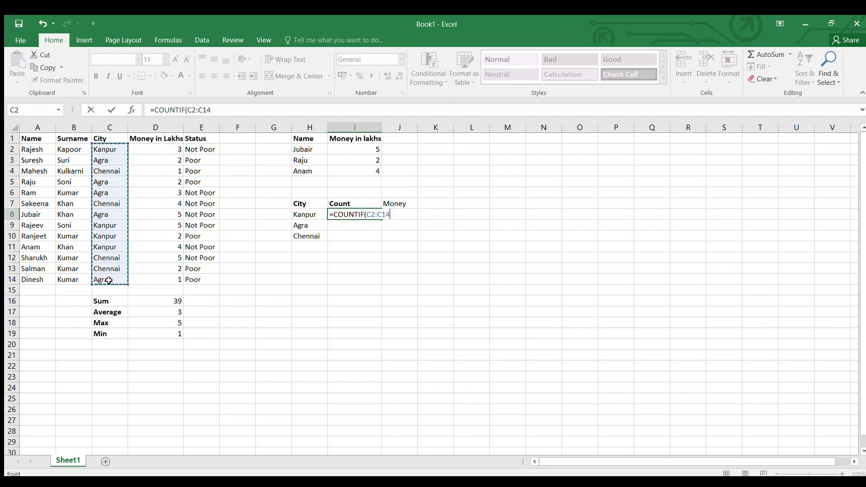
pyautogui.write(',')
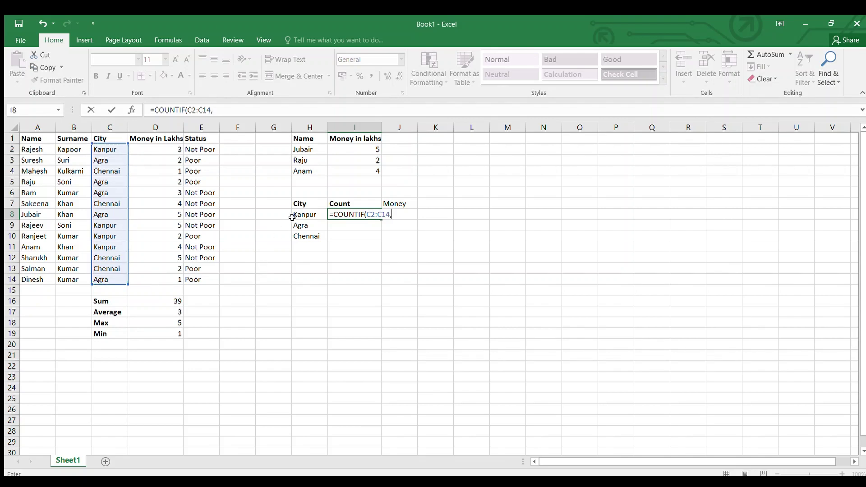
pyautogui.click(297, 214)
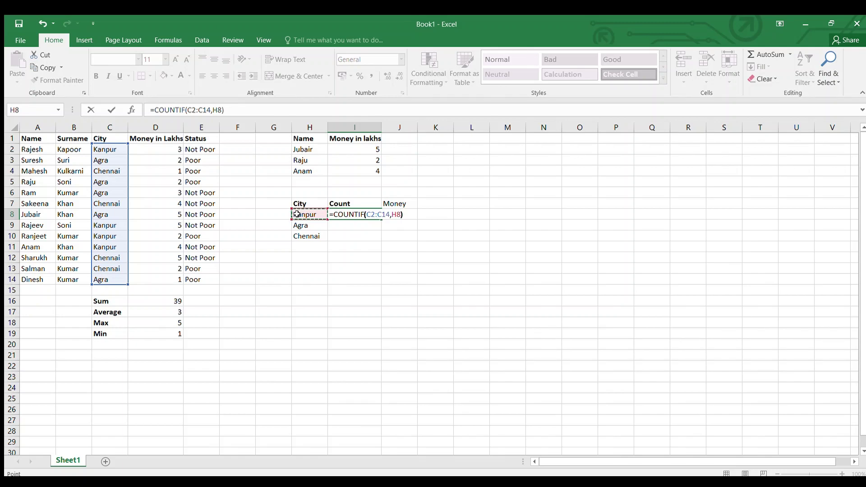
pyautogui.press('Return')
pyautogui.click(370, 216)
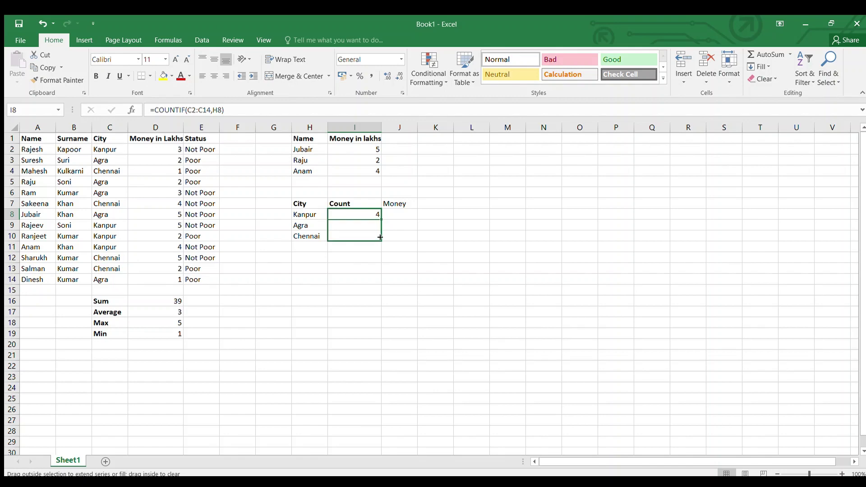
pyautogui.moveTo(379, 218); pyautogui.dragTo(380, 238)
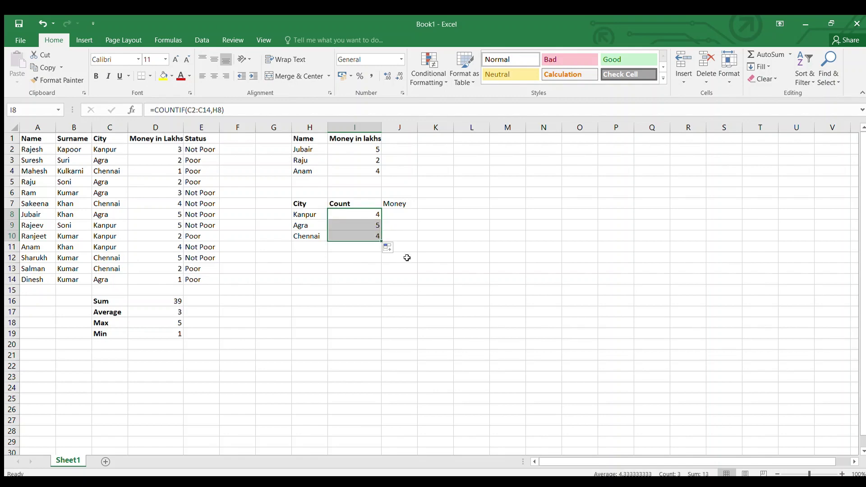
pyautogui.click(396, 216)
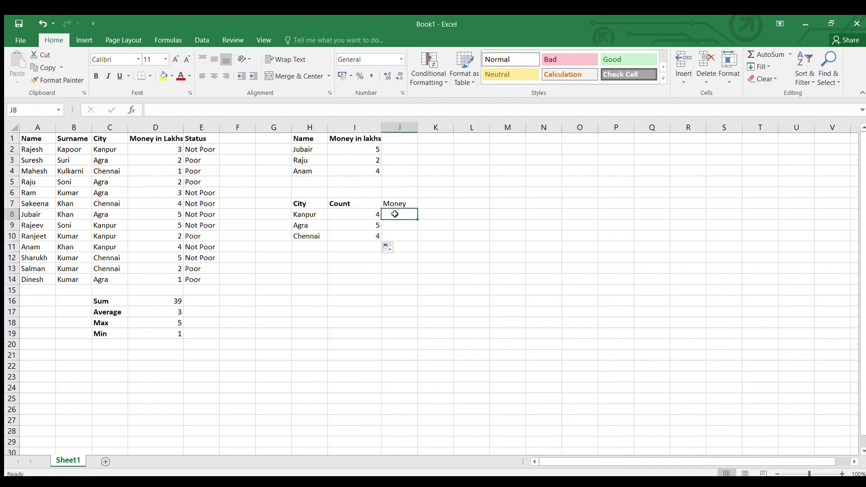
# Enter =SUMIF(C2:C14,H8,D2:D14) in J8 and fill to J10, giving 14, 13 and 12
pyautogui.write('=')
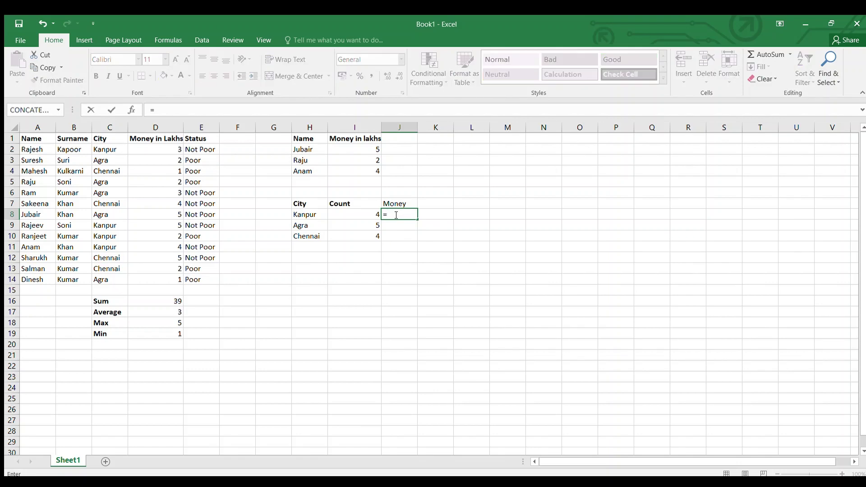
pyautogui.write('sum')
pyautogui.write('if')
pyautogui.press('Tab')
pyautogui.moveTo(115, 149); pyautogui.dragTo(116, 277)
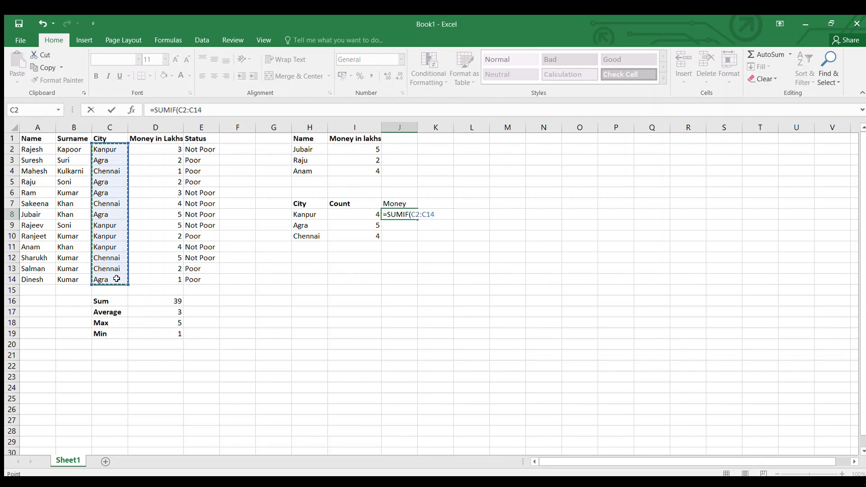
pyautogui.write(',')
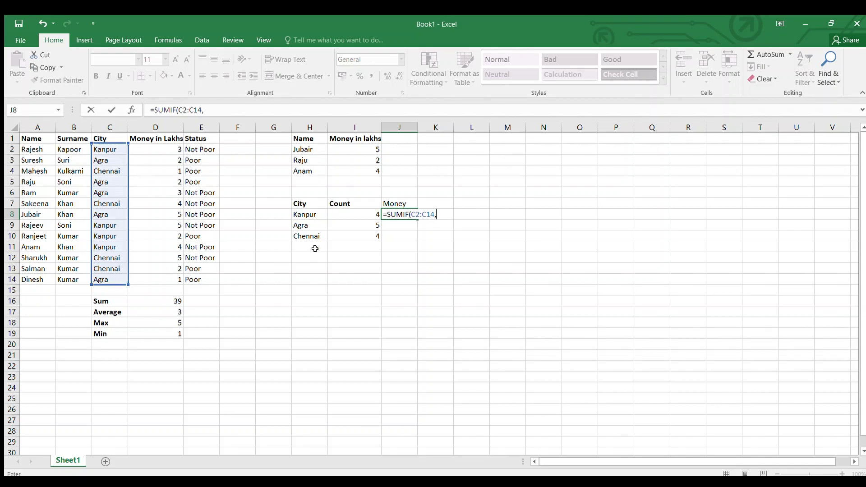
pyautogui.click(305, 215)
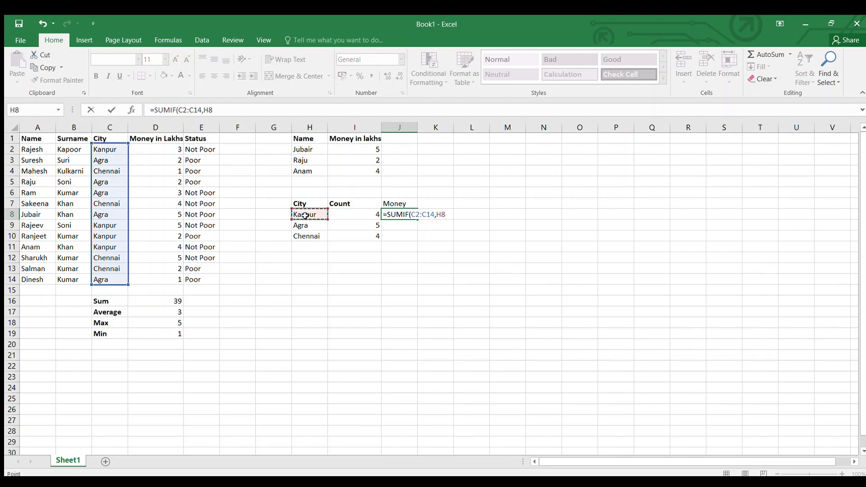
pyautogui.write(',')
pyautogui.moveTo(167, 147); pyautogui.dragTo(160, 278)
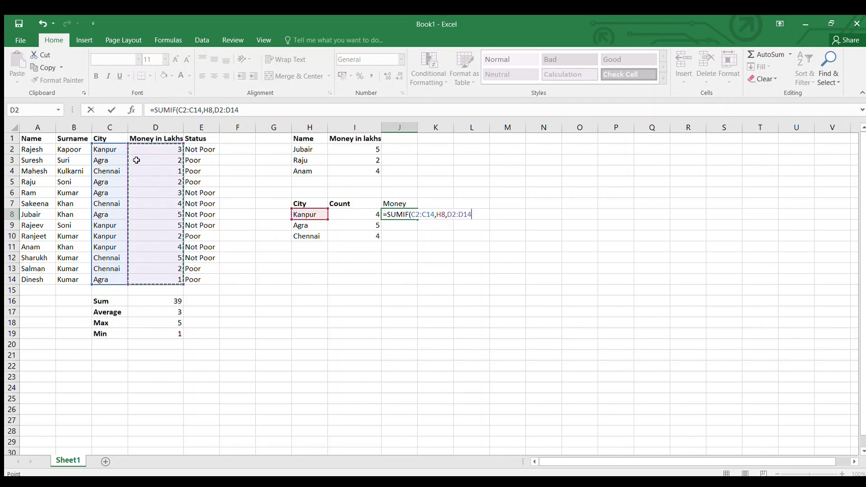
pyautogui.write(')')
pyautogui.press('Return')
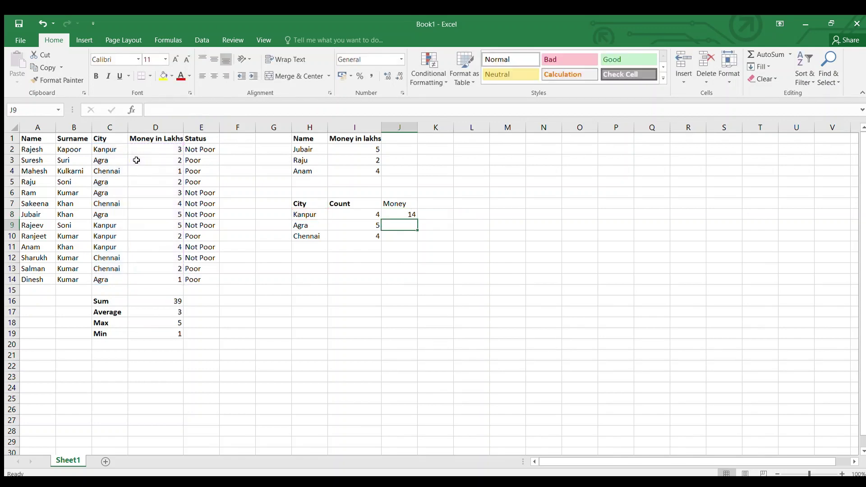
pyautogui.click(412, 216)
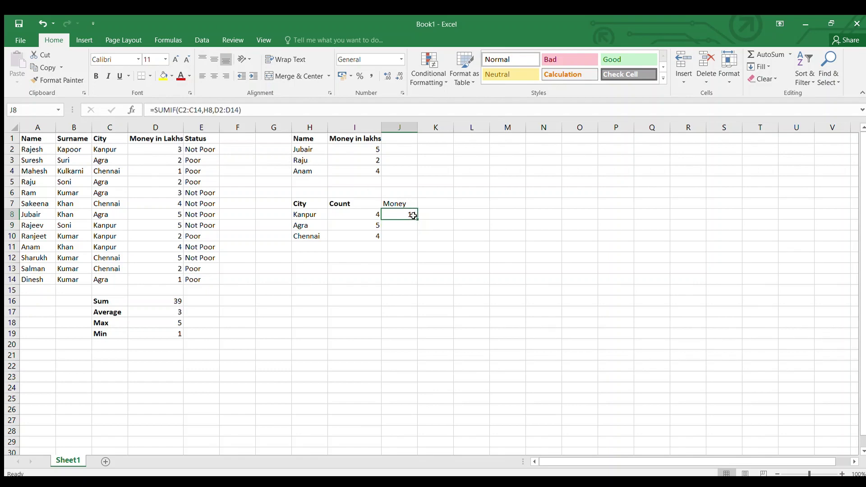
pyautogui.moveTo(416, 220); pyautogui.dragTo(401, 266)
pyautogui.click(401, 266)
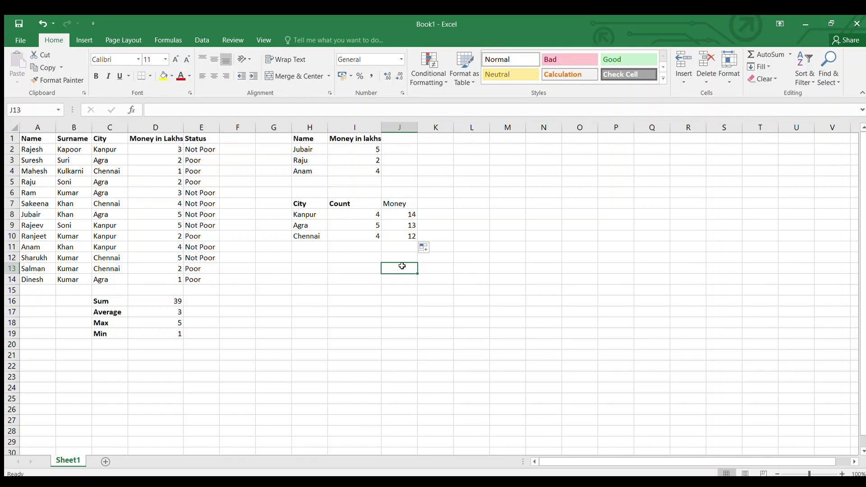
# Give H2 a list dropdown sourced from the names in A2:A14 and pick Sharukh
pyautogui.click(314, 256)
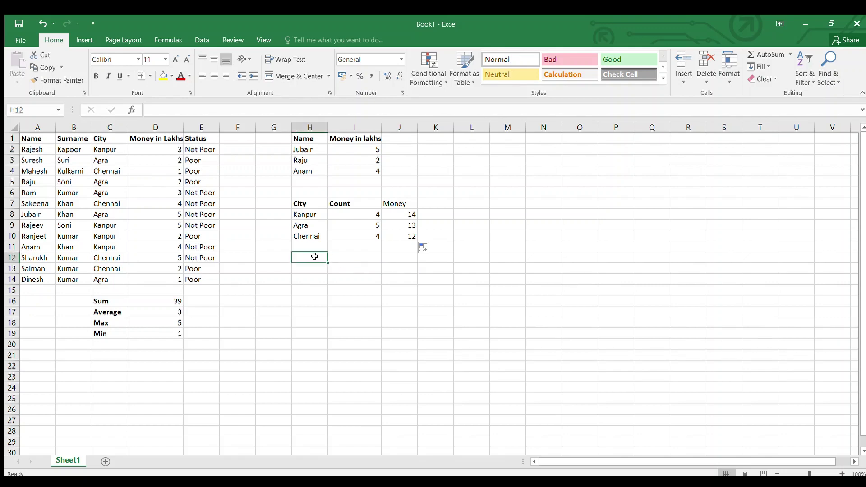
pyautogui.click(300, 148)
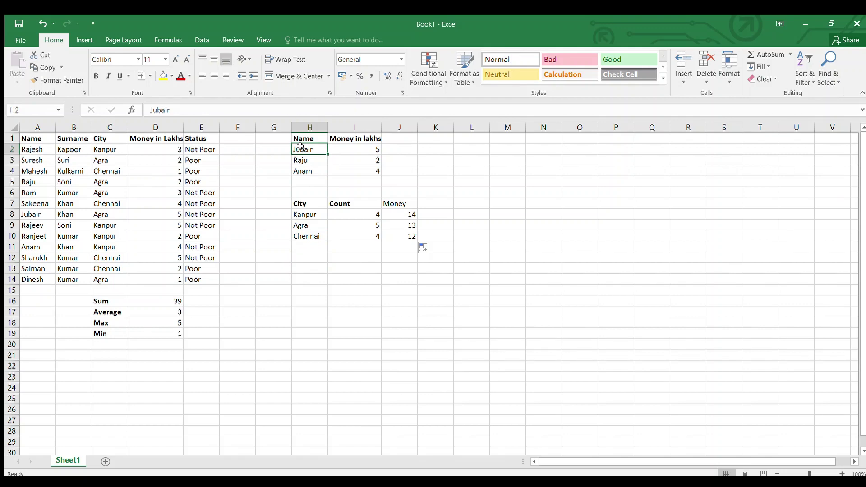
pyautogui.click(197, 39)
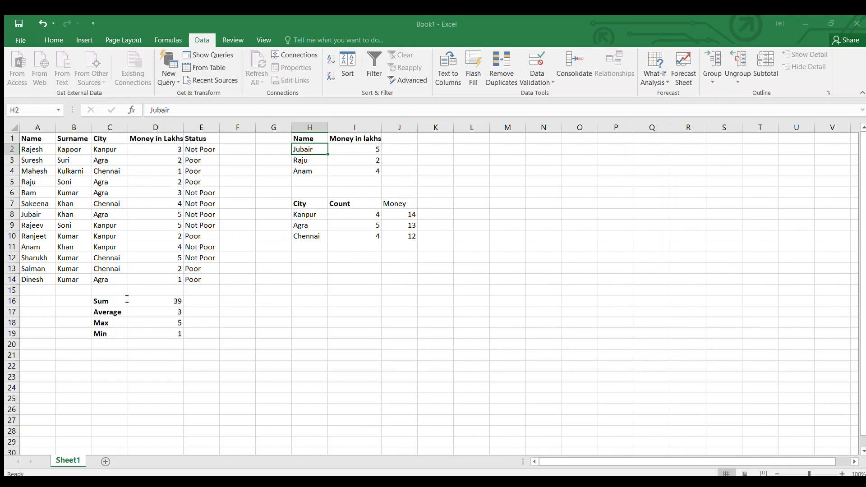
pyautogui.press('F2')
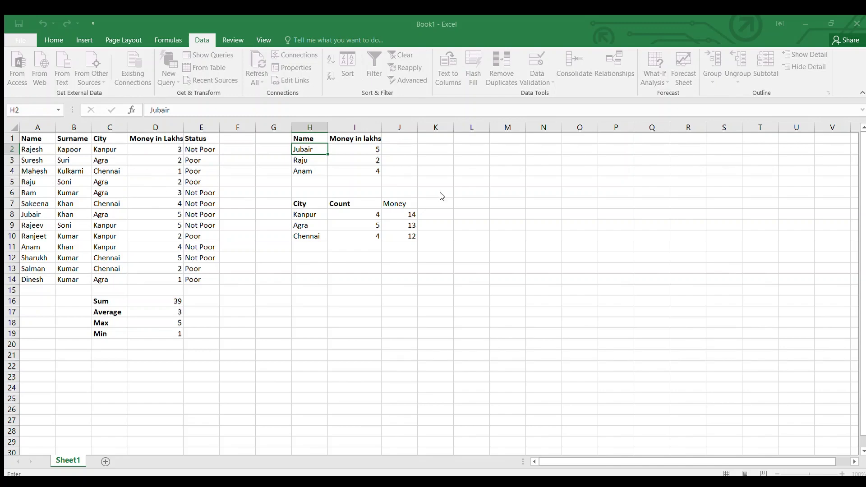
pyautogui.click(34, 149)
pyautogui.moveTo(34, 149); pyautogui.dragTo(36, 278)
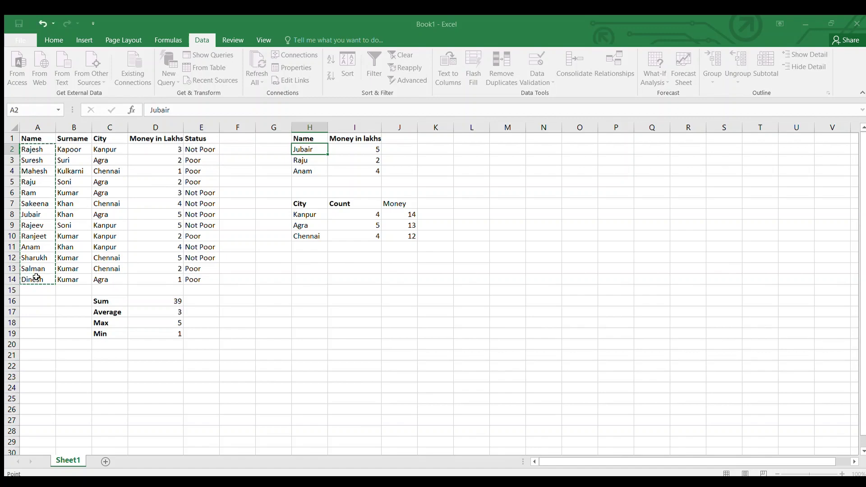
pyautogui.press('Escape')
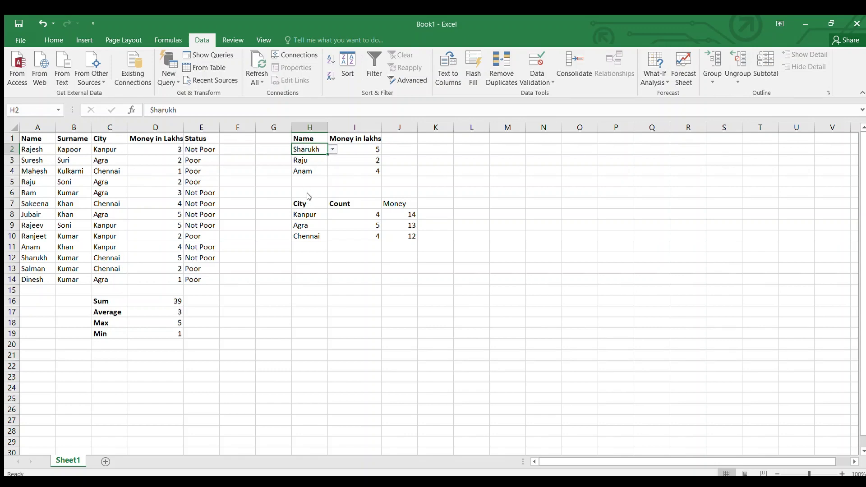
# Make the A:D range in I2's VLOOKUP formula absolute as $A:$D
pyautogui.click(355, 170)
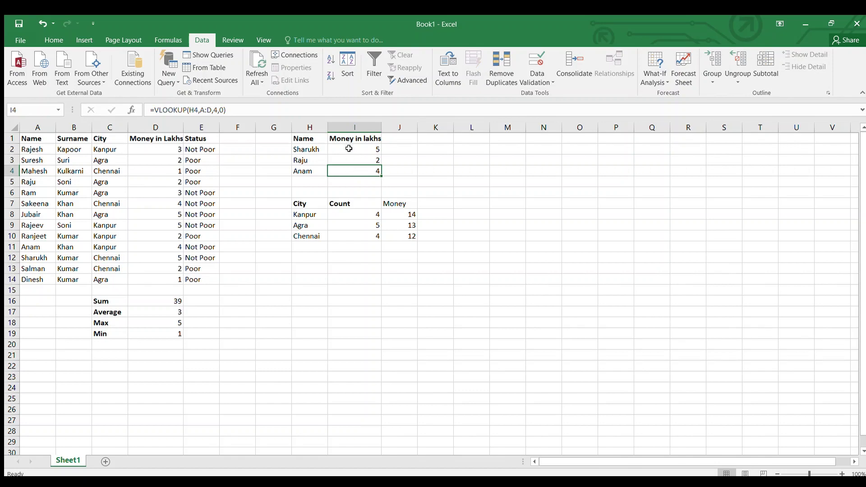
pyautogui.click(349, 149)
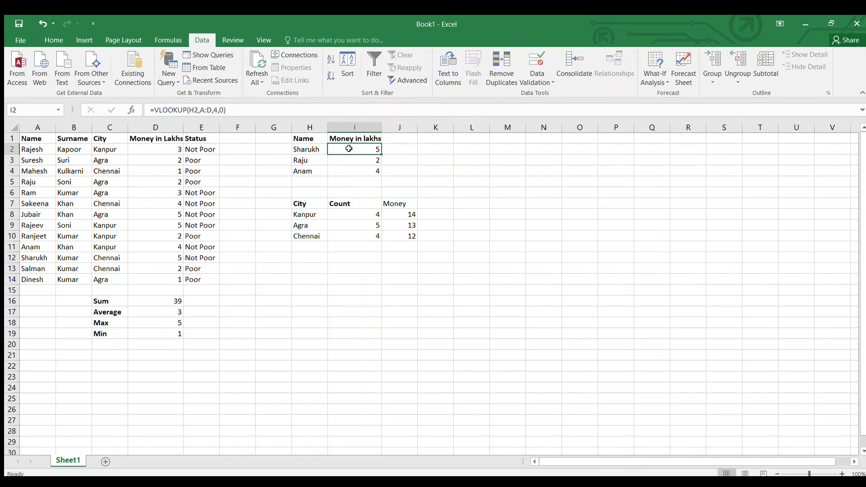
pyautogui.doubleClick(348, 149)
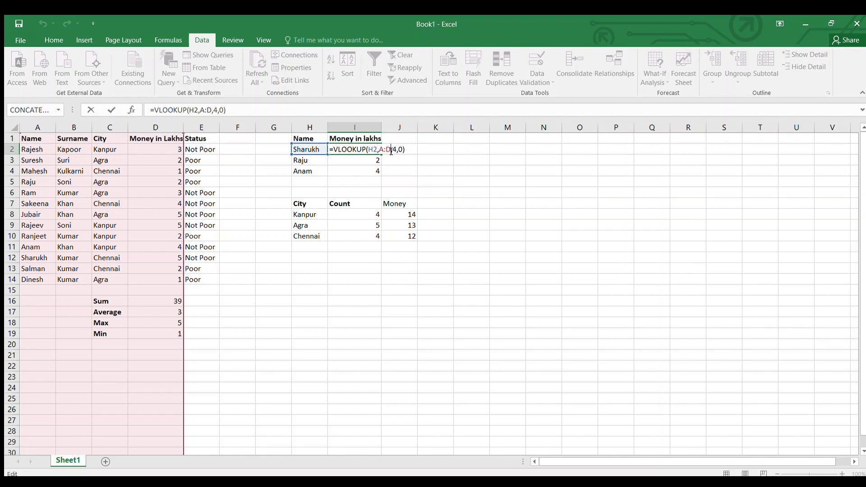
pyautogui.click(391, 150)
pyautogui.click(364, 171)
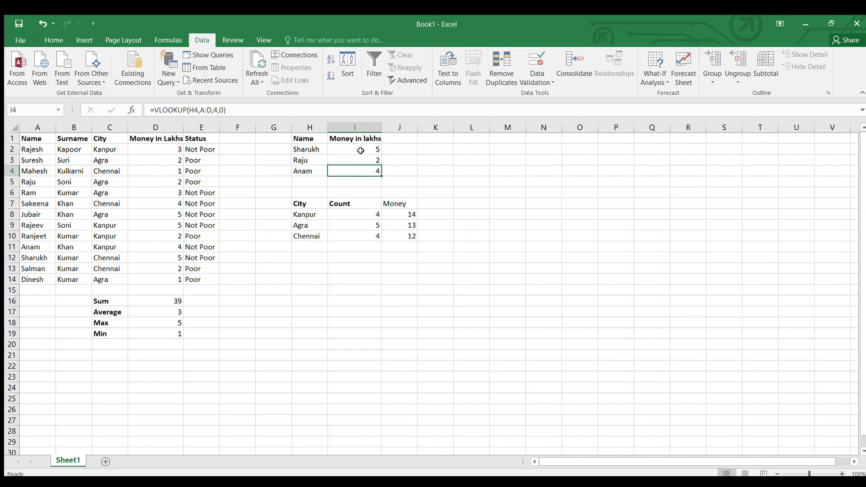
pyautogui.doubleClick(362, 149)
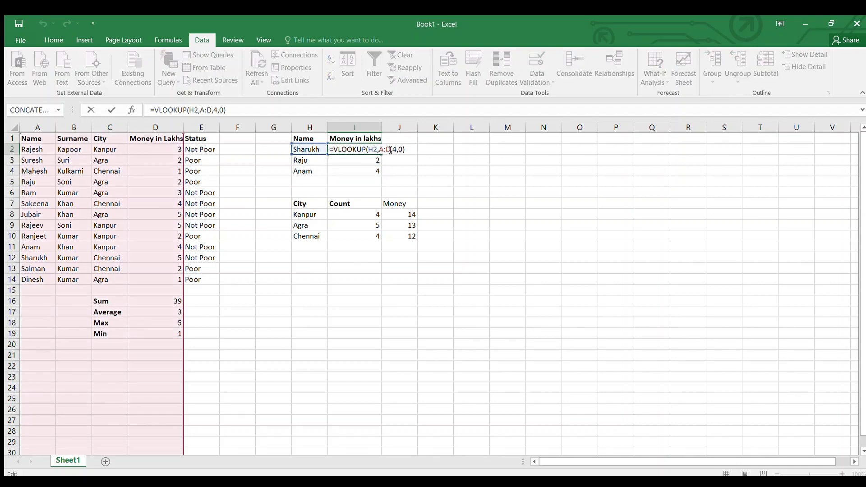
pyautogui.moveTo(390, 150); pyautogui.dragTo(378, 150)
pyautogui.press('F4')
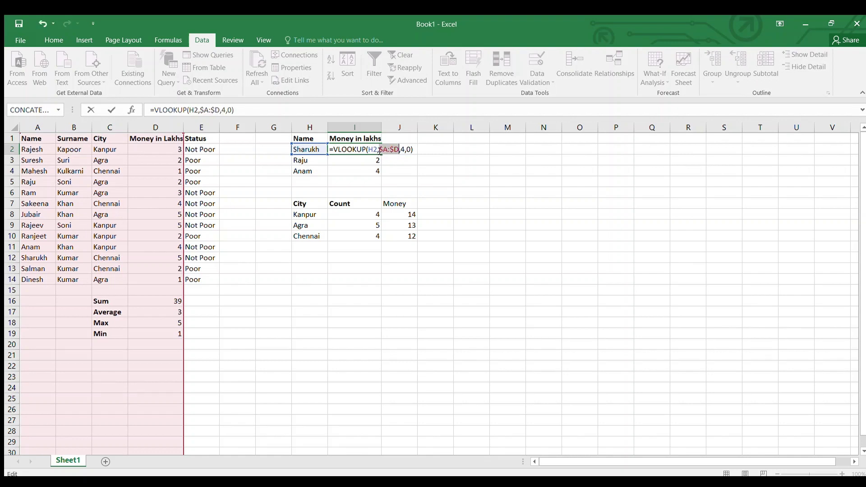
pyautogui.press('Return')
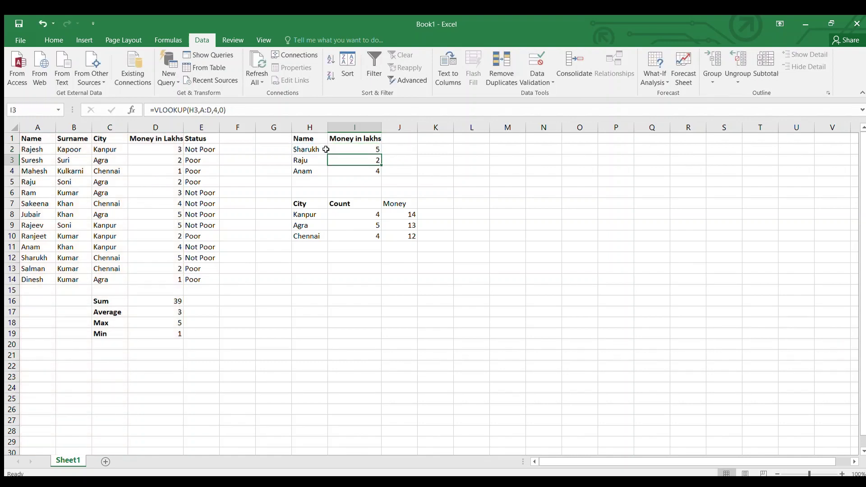
# Choose Dinesh from H2's name dropdown so the I2 lookup returns 1
pyautogui.click(318, 149)
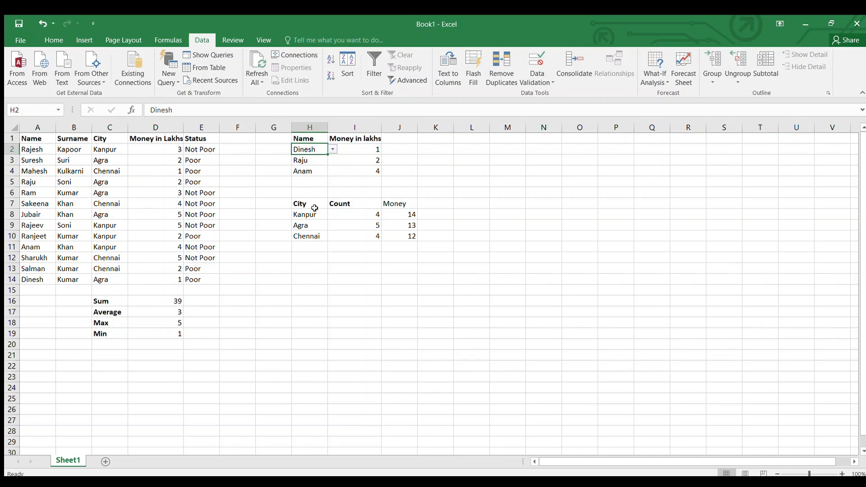
pyautogui.click(351, 189)
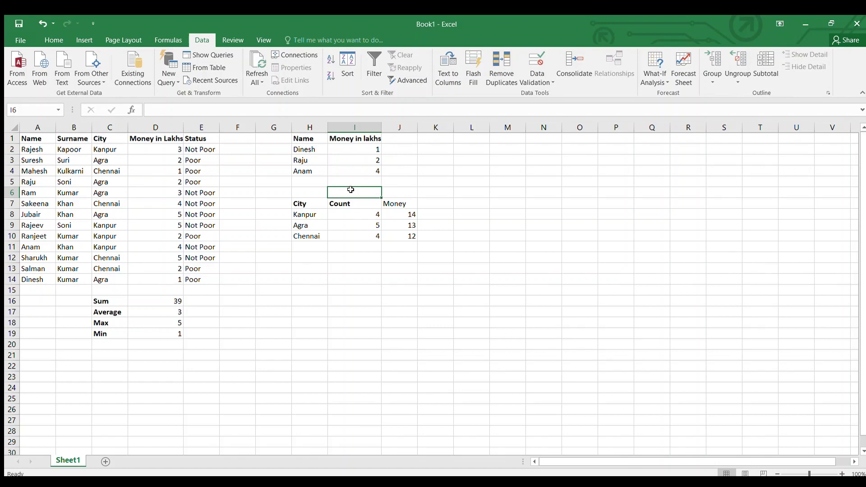
pyautogui.click(324, 149)
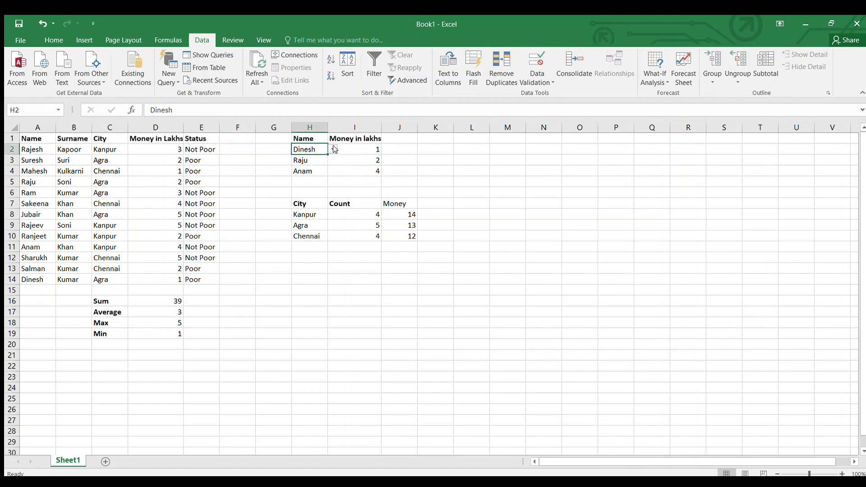
# Insert a blank column at G to separate the employee data from the lookup tables
pyautogui.click(334, 149)
pyautogui.click(250, 288)
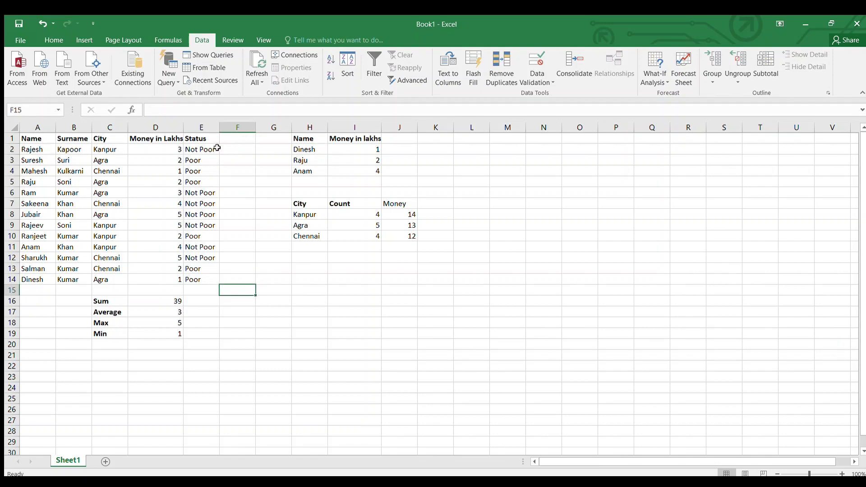
pyautogui.click(239, 138)
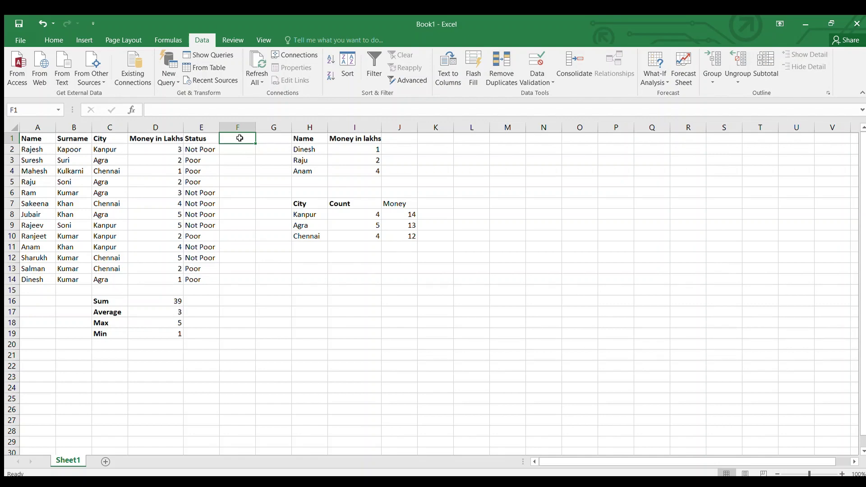
pyautogui.click(273, 128)
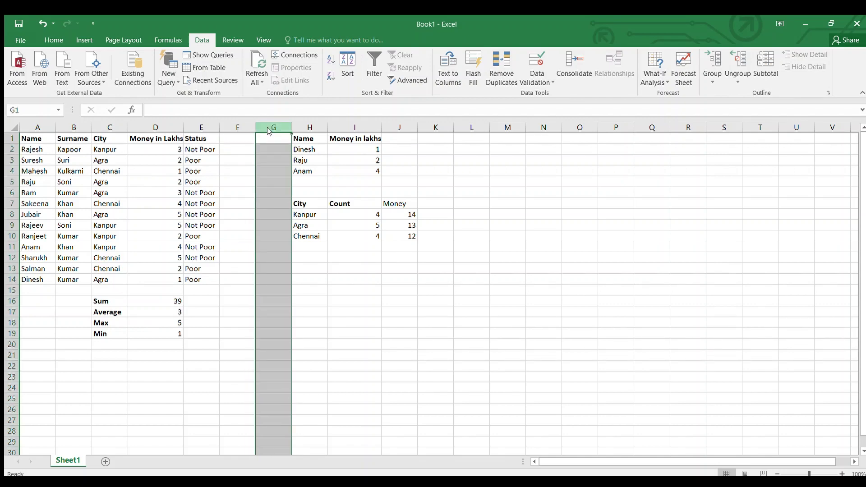
pyautogui.hotkey('ctrl', '+')
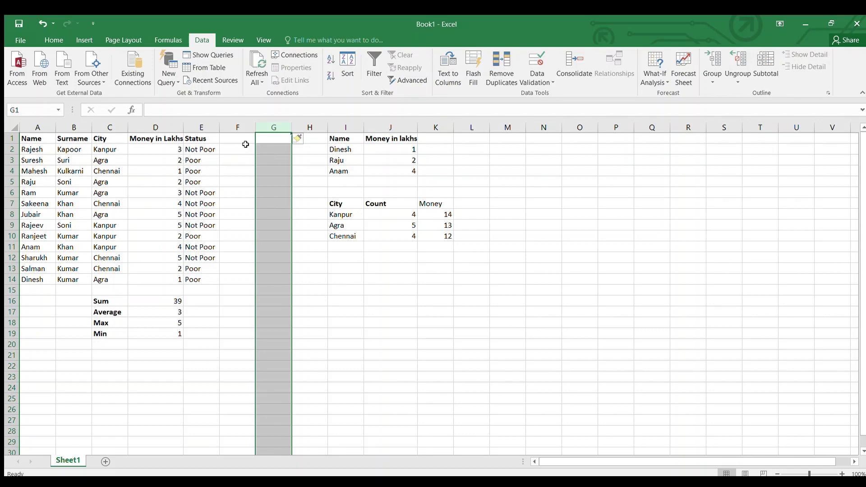
# Enter the heading 'Full Name' in F1
pyautogui.click(243, 143)
pyautogui.write('F')
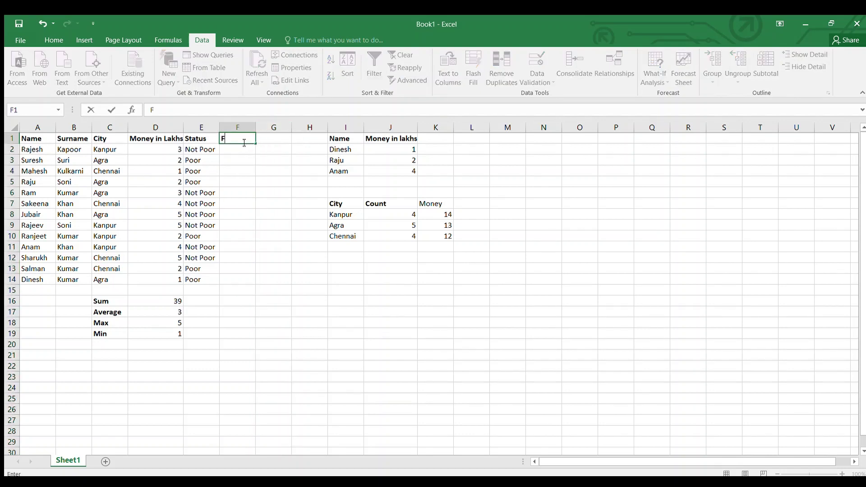
pyautogui.write('ull Name')
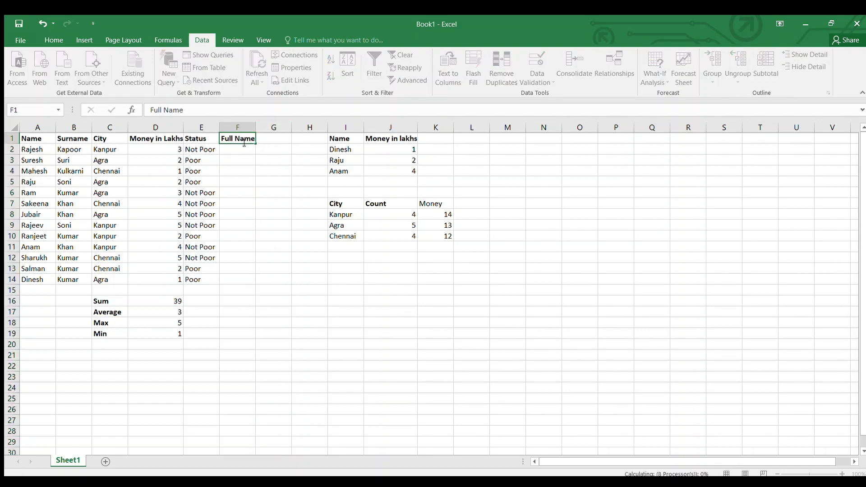
pyautogui.press('Tab')
pyautogui.click(243, 139)
pyautogui.press('Down')
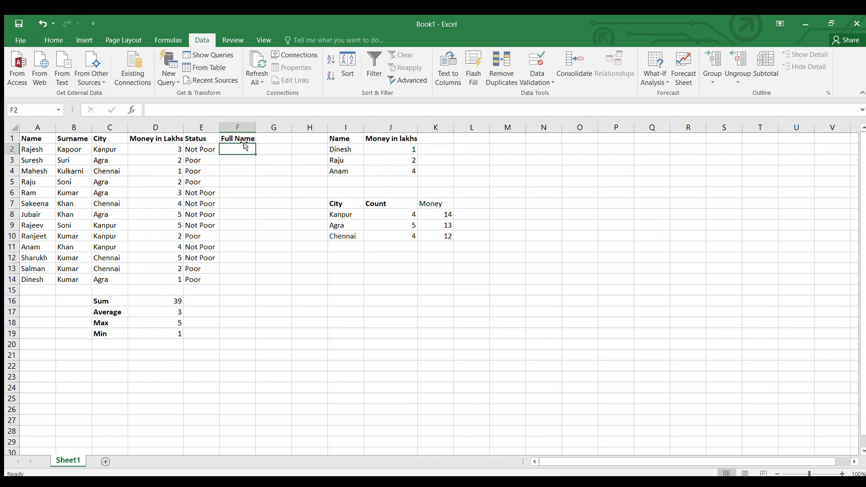
# Enter =CONCATENATE(A2," ",B2) in F2 to join first name and surname
pyautogui.write('=con')
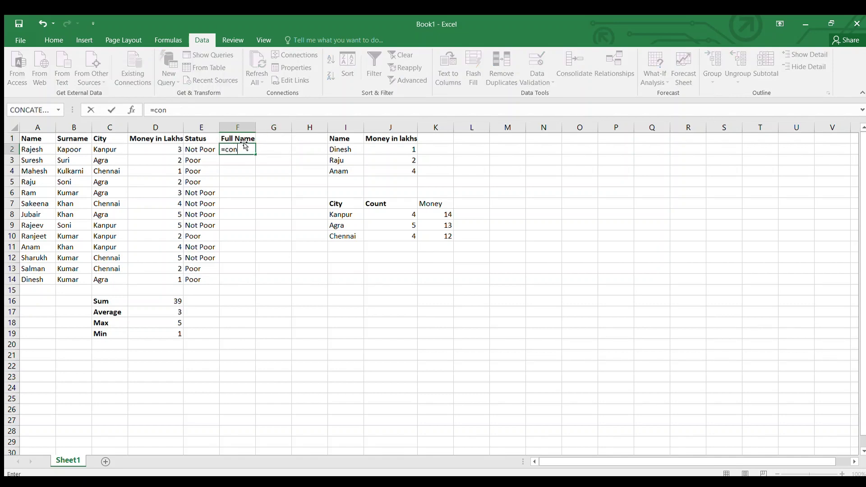
pyautogui.write('c')
pyautogui.press('Tab')
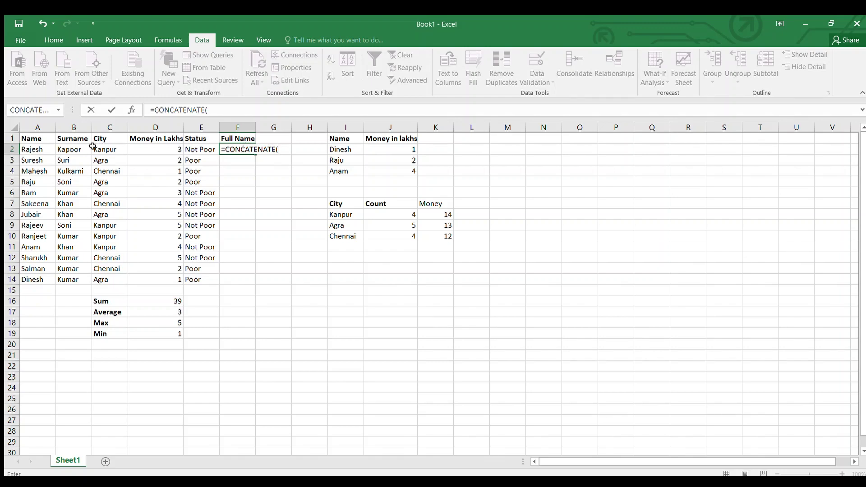
pyautogui.click(34, 149)
pyautogui.write(',')
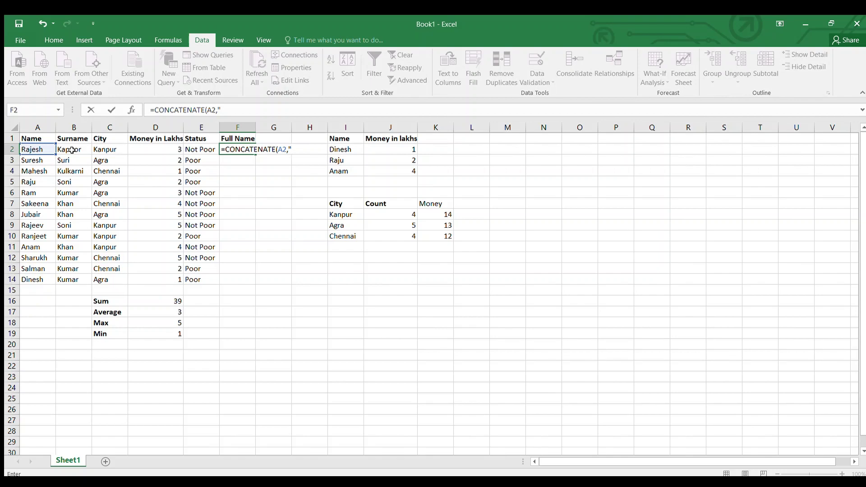
pyautogui.write(',')
pyautogui.click(72, 150)
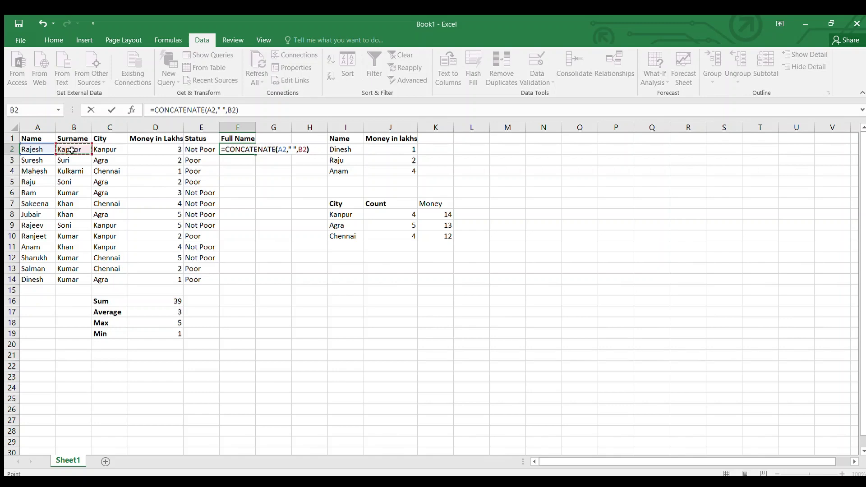
pyautogui.press('Return')
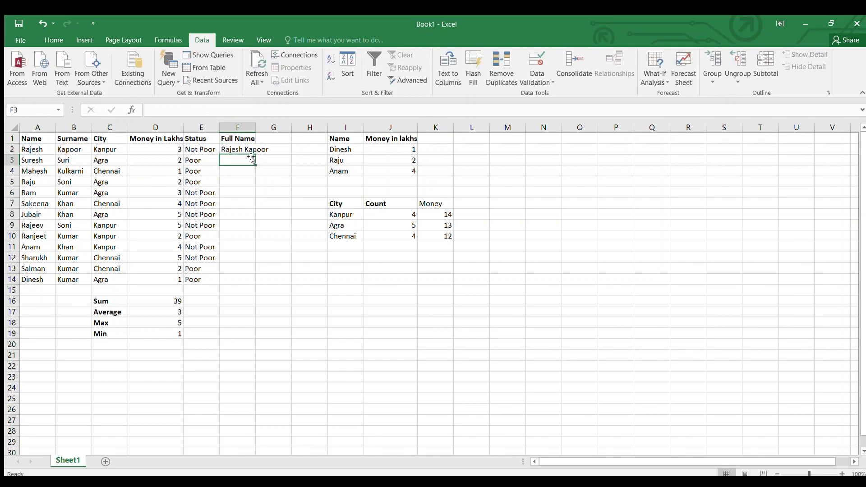
# Fill the Full Name formula down to F14 and autofit column F
pyautogui.click(245, 150)
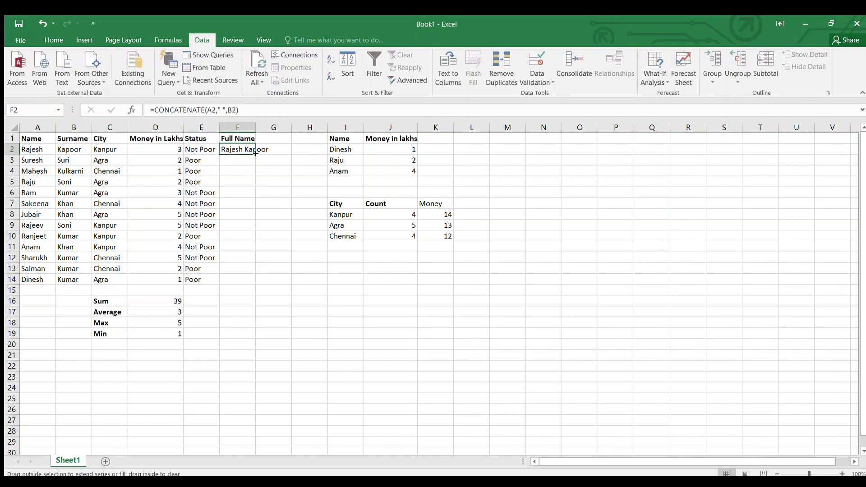
pyautogui.doubleClick(255, 153)
pyautogui.doubleClick(256, 127)
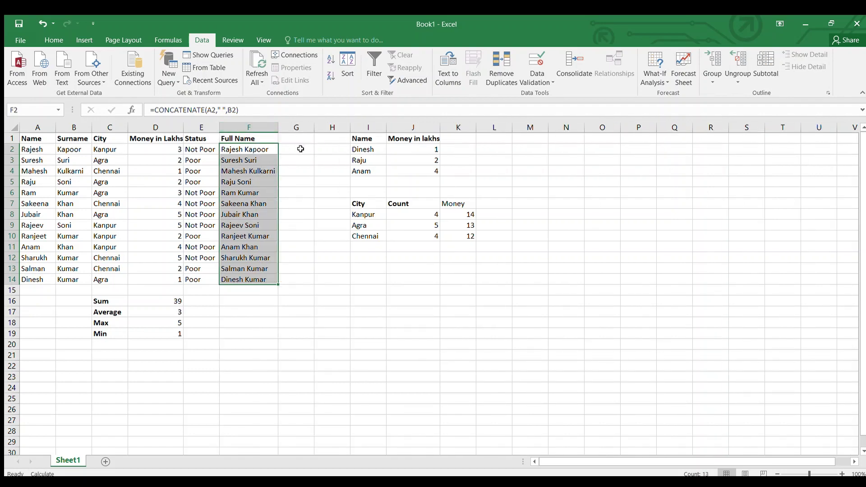
pyautogui.click(300, 149)
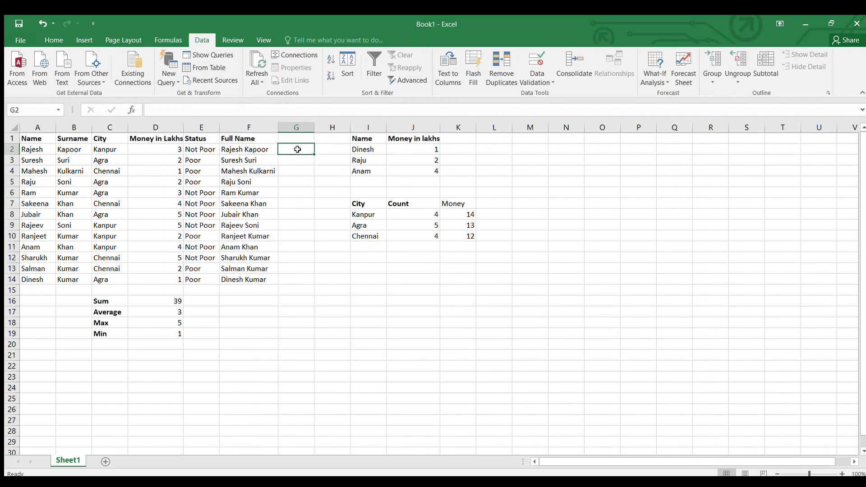
# Enter the heading 'Length' in G1
pyautogui.click(295, 138)
pyautogui.write('Le')
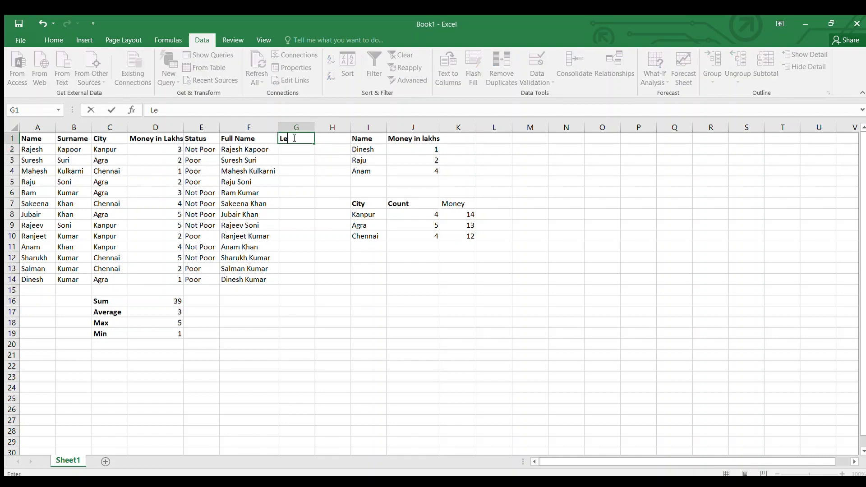
pyautogui.write('ngth')
pyautogui.press('BackSpace')
pyautogui.write('th')
pyautogui.press('Return')
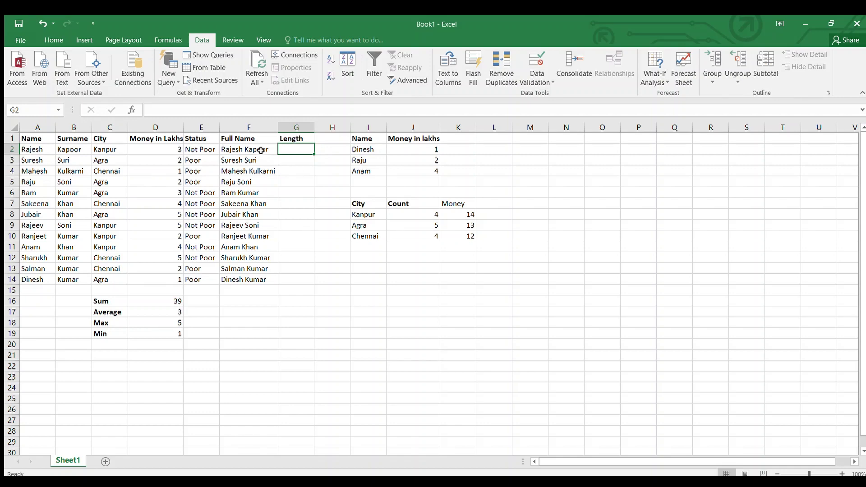
# Enter =LEN(F2) in G2 and fill it down to G14
pyautogui.click(261, 151)
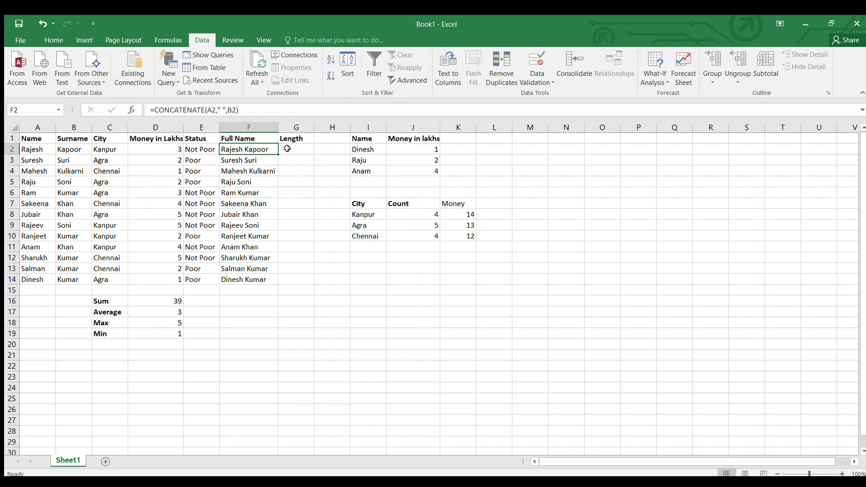
pyautogui.click(291, 148)
pyautogui.write('=le')
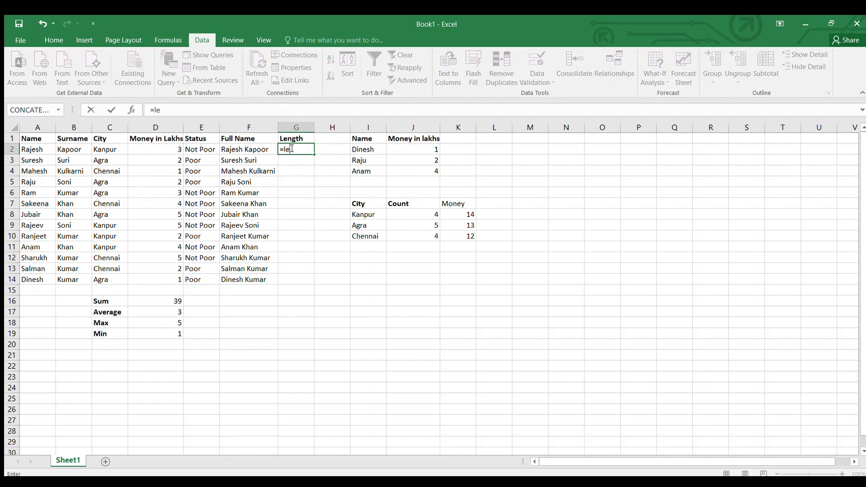
pyautogui.write('n')
pyautogui.press('Tab')
pyautogui.click(254, 149)
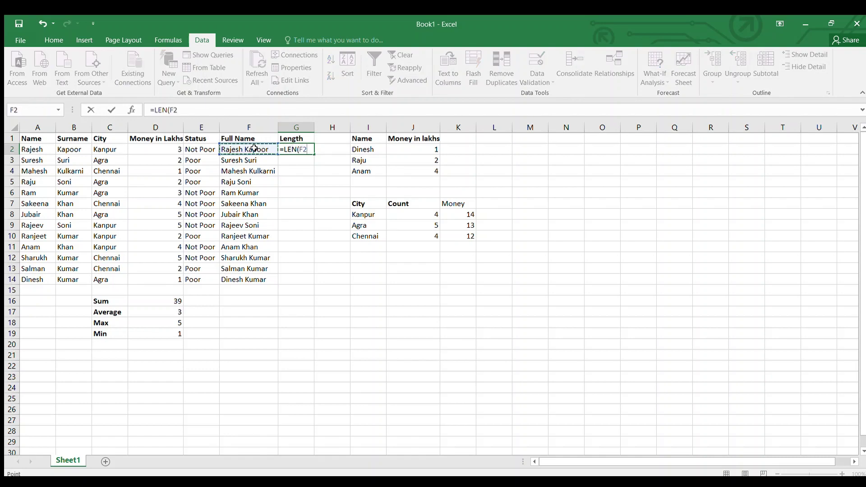
pyautogui.press('Return')
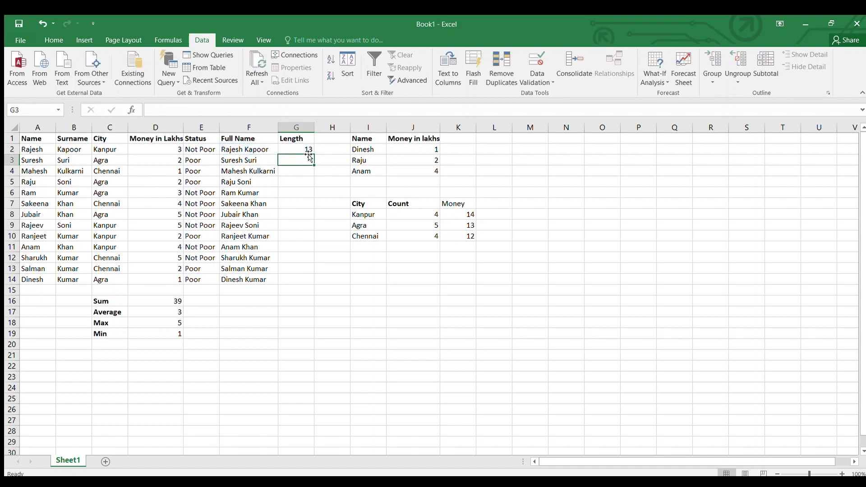
pyautogui.click(304, 148)
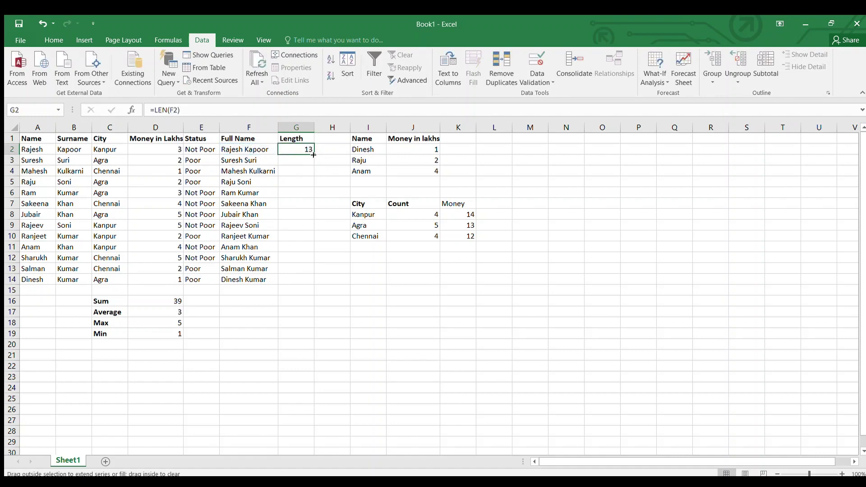
pyautogui.doubleClick(313, 155)
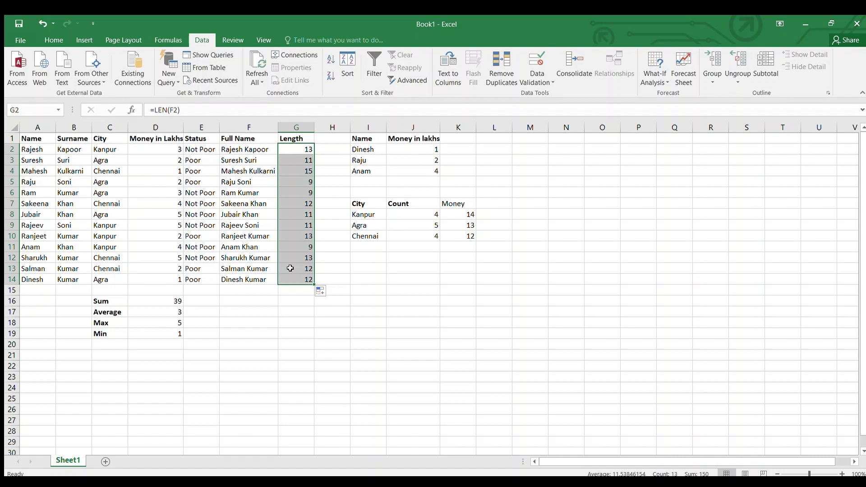
pyautogui.click(244, 245)
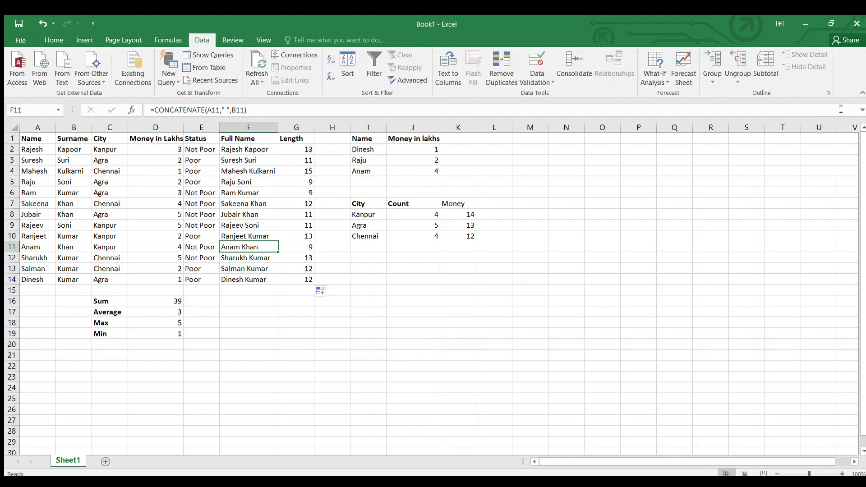